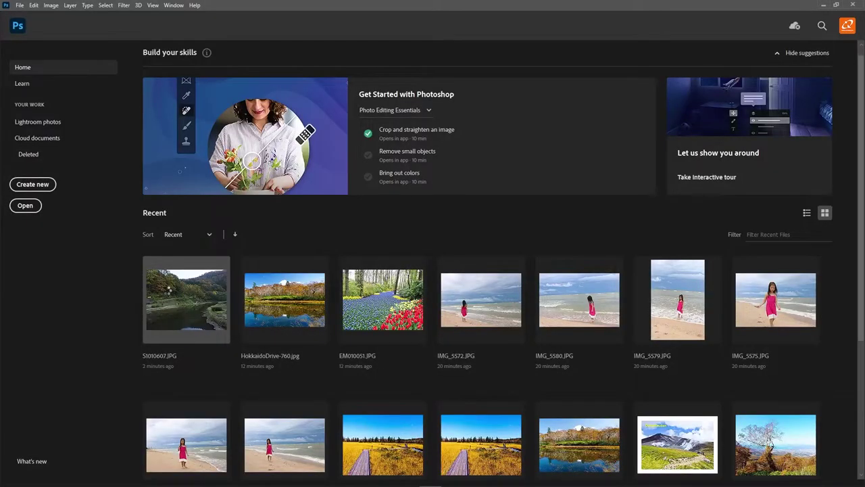
# - Open S1010607.JPG and add a brightening Curves layer whose gradient mask fades toward the sky
pyautogui.click(186, 299)
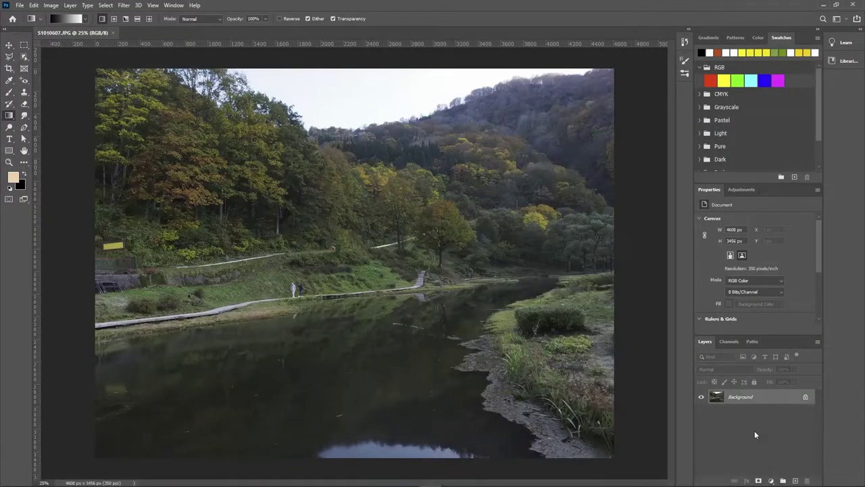
pyautogui.click(771, 481)
pyautogui.click(781, 364)
pyautogui.moveTo(744, 303); pyautogui.dragTo(743, 285)
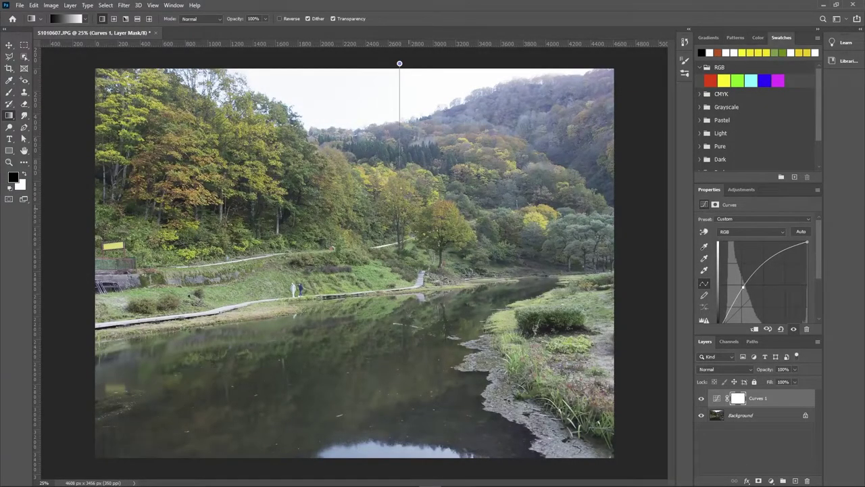
pyautogui.moveTo(400, 166); pyautogui.dragTo(400, 169)
# - Add a second, darkening Curves layer with an inverted mask graded over the upper hills
pyautogui.click(771, 481)
pyautogui.click(781, 364)
pyautogui.moveTo(747, 299); pyautogui.dragTo(747, 310)
pyautogui.click(776, 276)
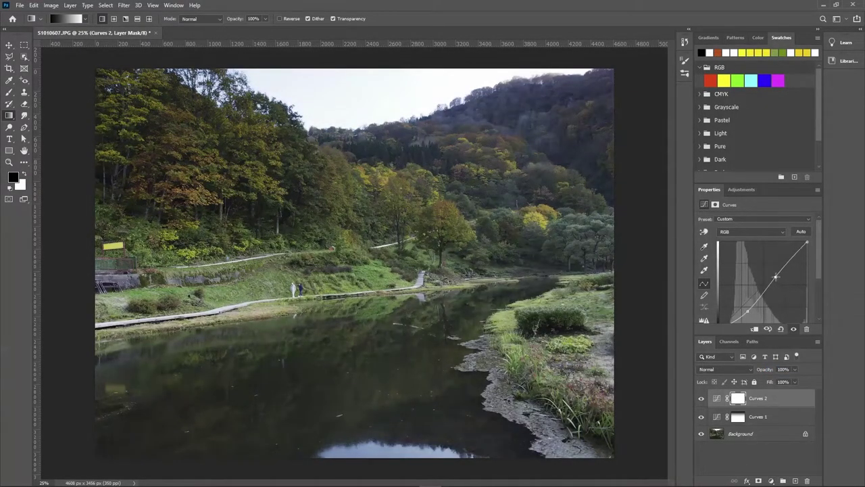
pyautogui.moveTo(776, 276); pyautogui.dragTo(773, 271)
pyautogui.hotkey('ctrl', 'i')
pyautogui.moveTo(423, 165); pyautogui.dragTo(426, 78)
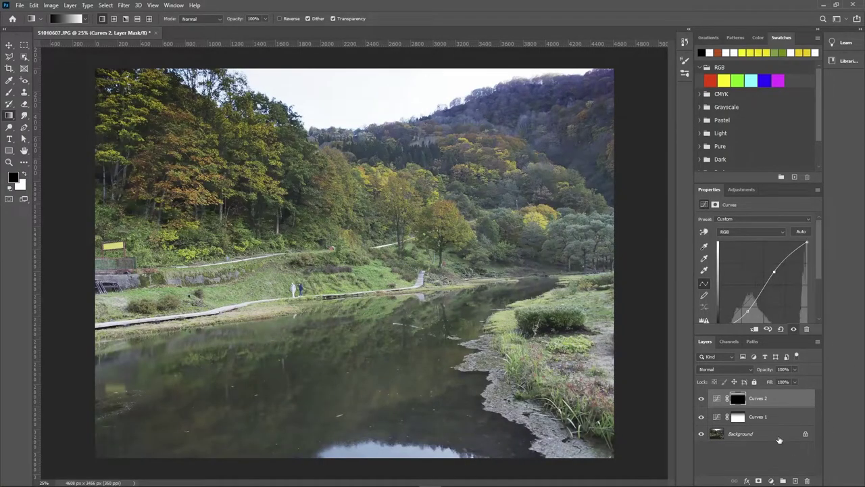
# - Select the Background layer and sample a colour from the photo
pyautogui.click(776, 436)
pyautogui.click(50, 5)
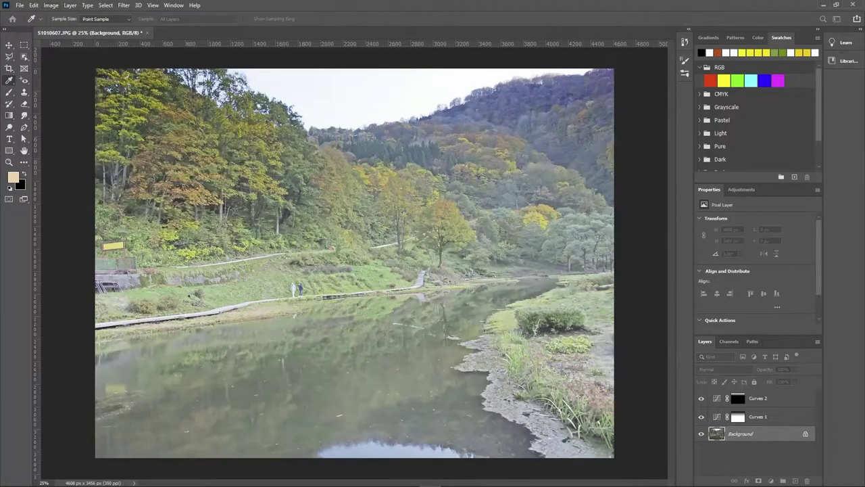
pyautogui.click(185, 180)
pyautogui.press('g')
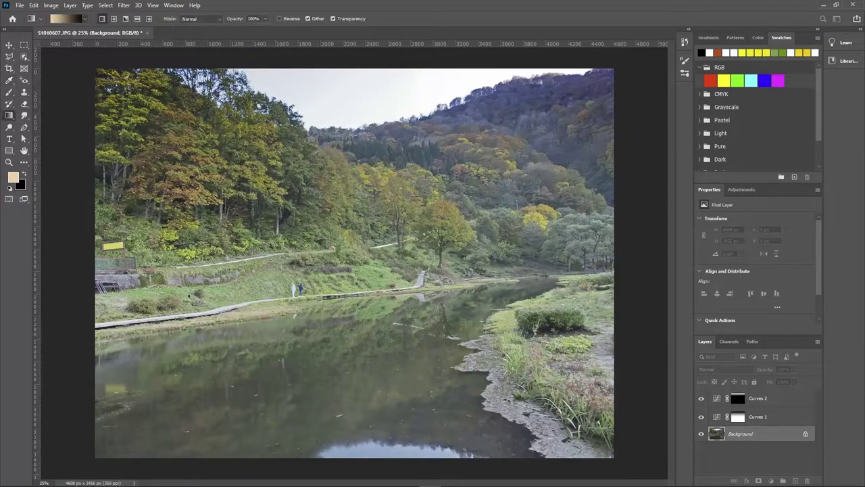
# - Add a Hue/Saturation layer boosting saturation and shifting the yellows and blues
pyautogui.click(771, 480)
pyautogui.click(795, 390)
pyautogui.moveTo(754, 271)
pyautogui.mouseDown()
pyautogui.moveTo(781, 271)
pyautogui.moveTo(747, 255)
pyautogui.moveTo(774, 256)
pyautogui.mouseUp()
pyautogui.click(762, 232)
pyautogui.click(737, 247)
pyautogui.click(762, 232)
pyautogui.click(737, 273)
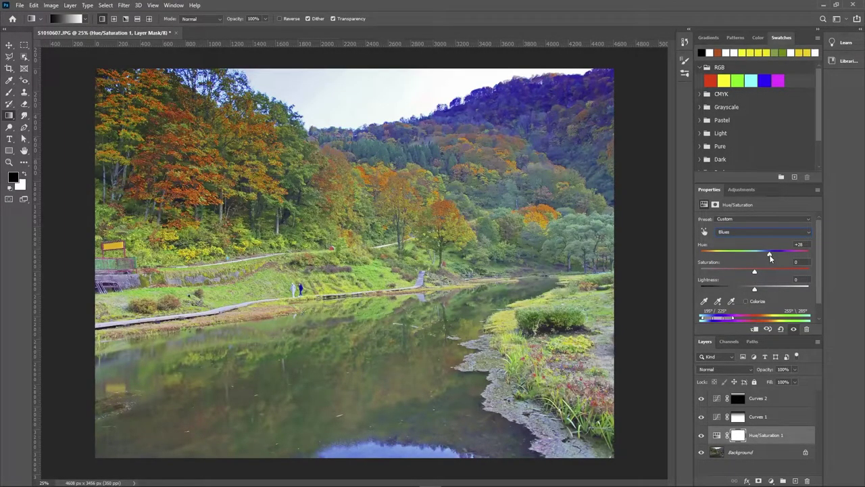
# - Add a Brightness/Contrast layer above Background with Brightness -20
pyautogui.click(756, 453)
pyautogui.click(770, 481)
pyautogui.click(794, 357)
pyautogui.moveTo(754, 244); pyautogui.dragTo(748, 245)
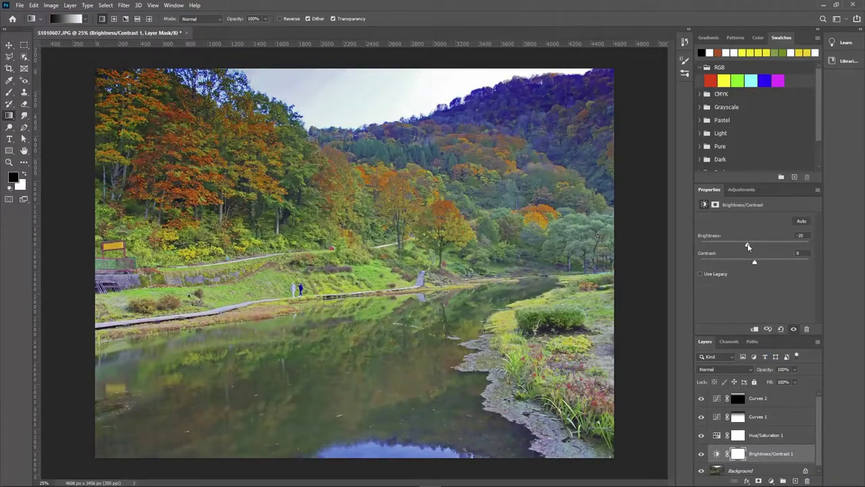
# - Crop the photo by trimming its top and left edges
pyautogui.press('c')
pyautogui.moveTo(373, 70); pyautogui.dragTo(373, 134)
pyautogui.moveTo(95, 260); pyautogui.dragTo(108, 260)
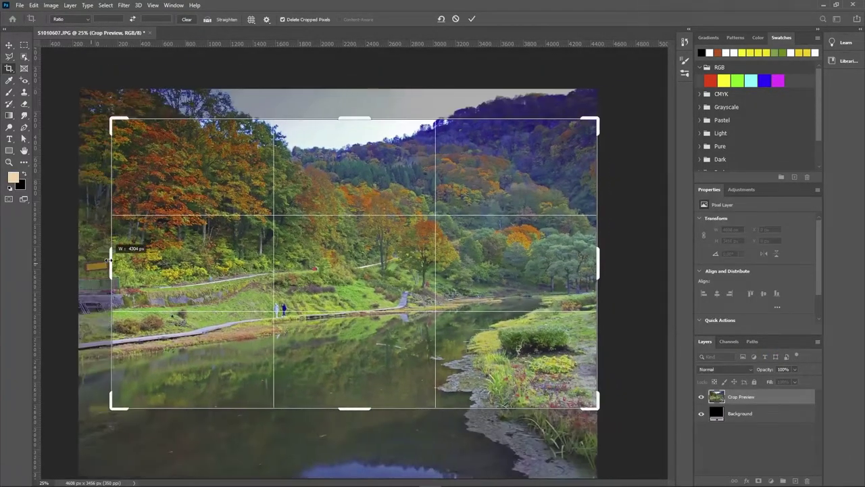
pyautogui.press('Return')
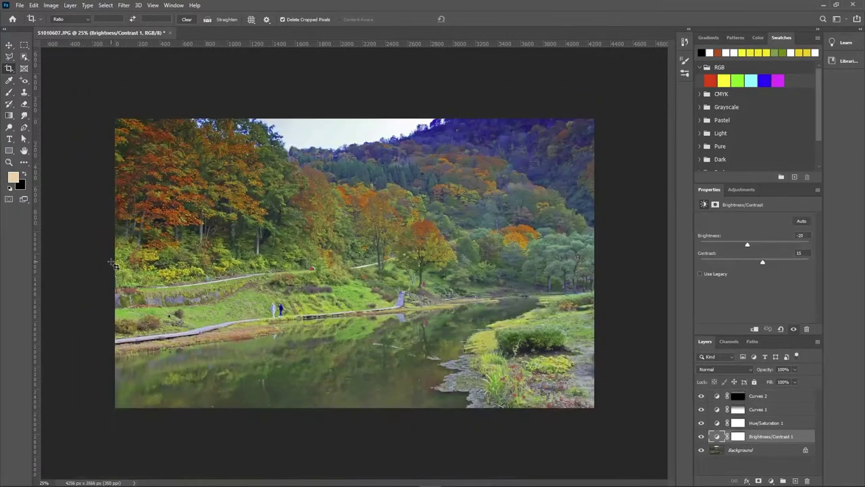
# - Clone a clean patch of path over the two walkers on the Background layer
pyautogui.click(24, 92)
pyautogui.click(750, 449)
pyautogui.keyDown('alt'); pyautogui.click(250, 323); pyautogui.keyUp('alt')
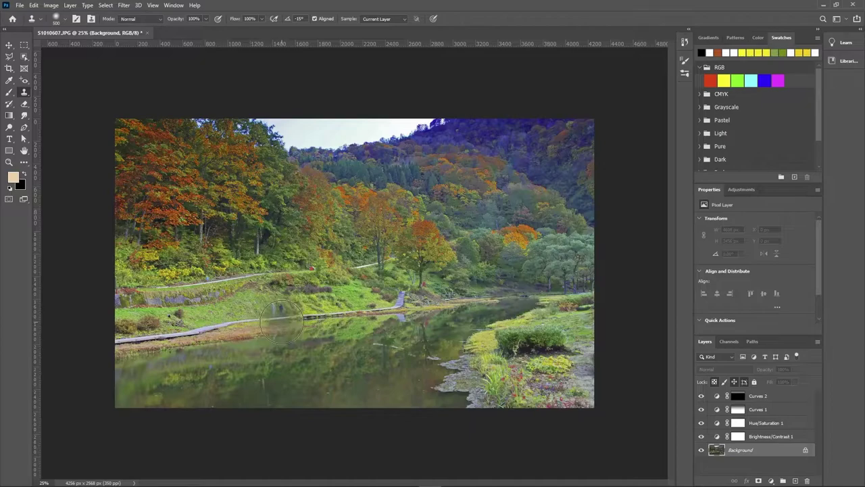
pyautogui.moveTo(270, 308); pyautogui.dragTo(281, 312)
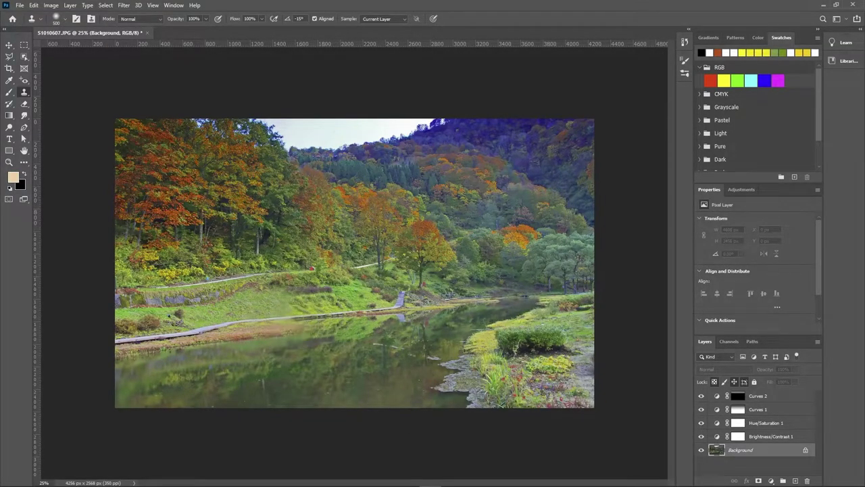
pyautogui.press('v')
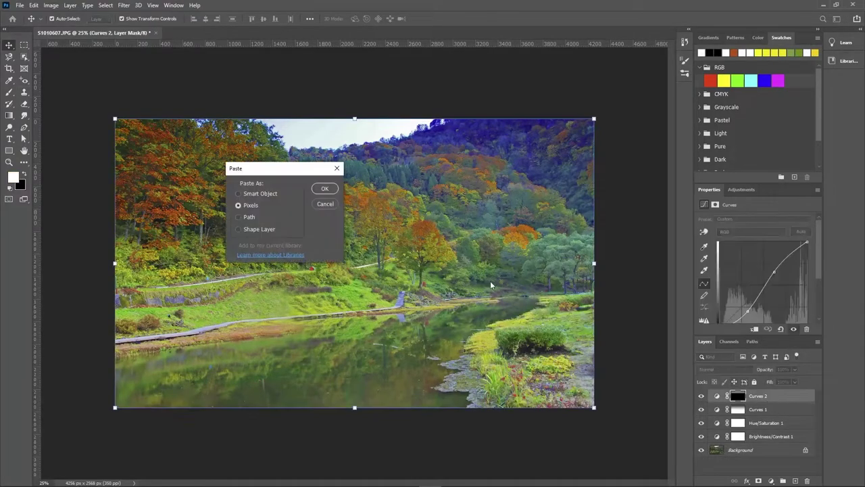
# - Enlarge the sun rays down over the hills and give them a Gaussian Blur
pyautogui.moveTo(422, 193); pyautogui.dragTo(448, 202)
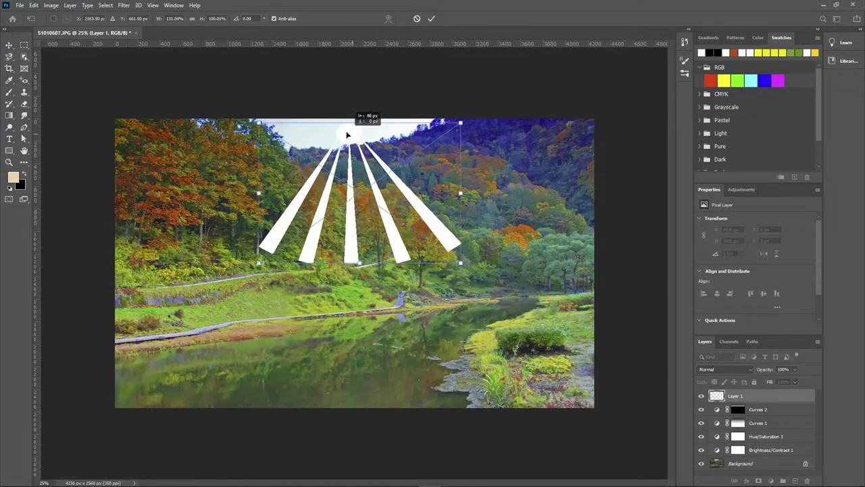
pyautogui.moveTo(260, 267); pyautogui.dragTo(247, 293)
pyautogui.press('Return')
pyautogui.click(124, 5)
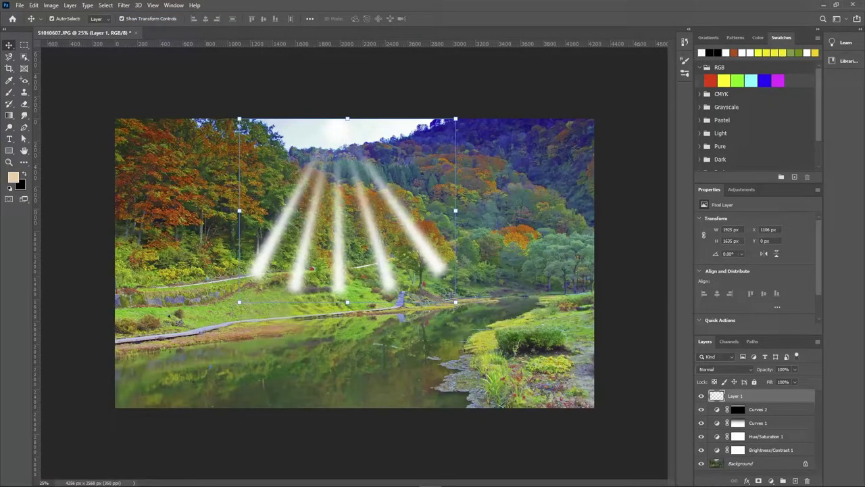
# - Paste the angel over the lake, mask it, and hide her photo's sky using Magnetic Lasso
pyautogui.hotkey('ctrl', 'v')
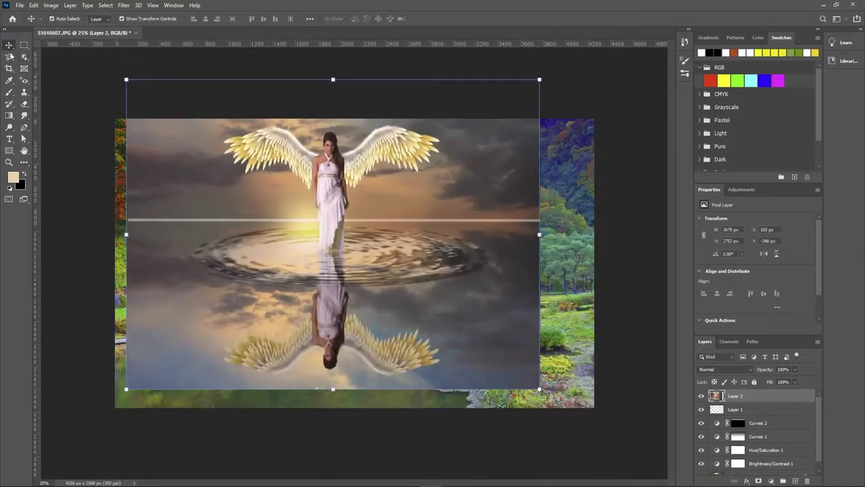
pyautogui.moveTo(506, 172); pyautogui.dragTo(500, 263)
pyautogui.click(758, 481)
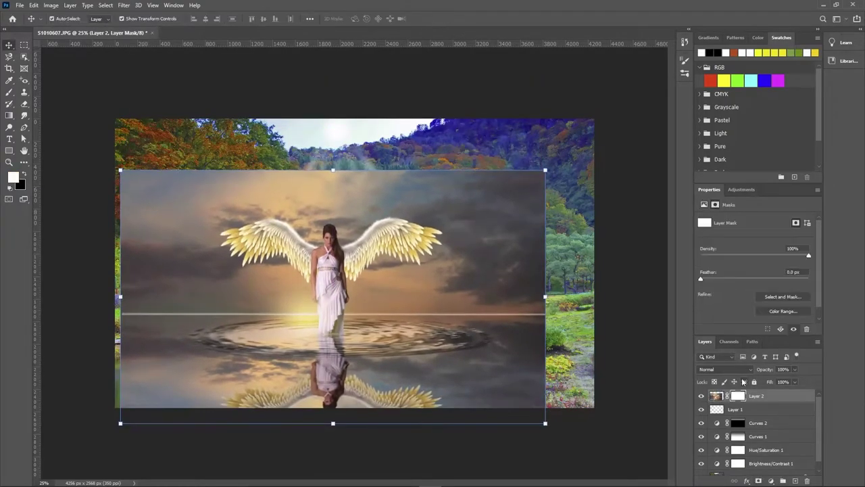
pyautogui.press('l')
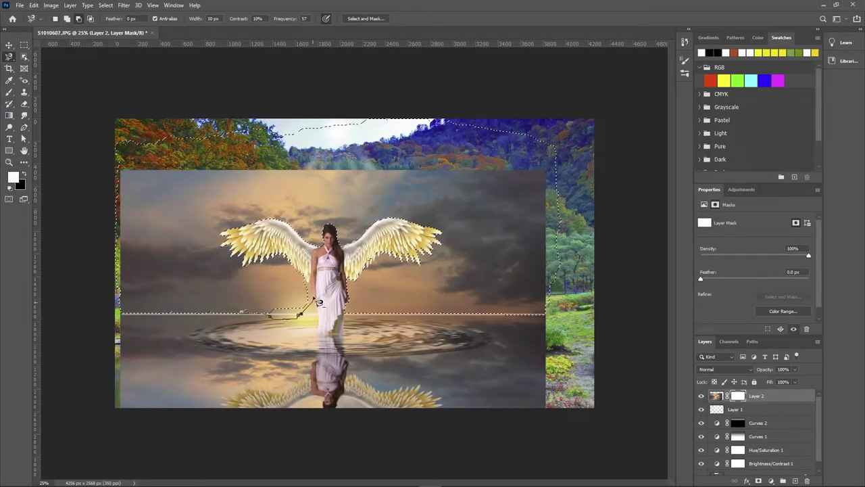
pyautogui.press('Delete')
pyautogui.hotkey('ctrl', 'd')
# - Paint black on the angel's mask to blend her water edges into the landscape
pyautogui.press('b')
pyautogui.press('x')
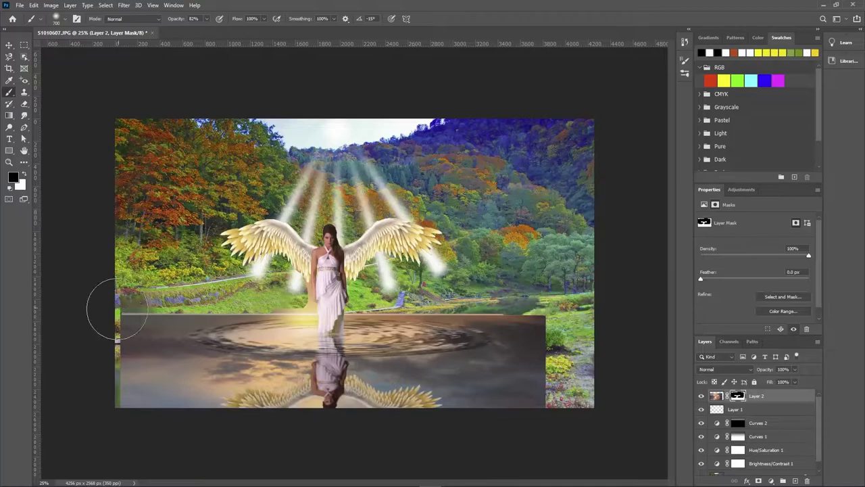
pyautogui.moveTo(106, 309); pyautogui.dragTo(203, 364)
pyautogui.moveTo(379, 325); pyautogui.dragTo(464, 413)
pyautogui.press('[')
pyautogui.press('[')
pyautogui.press('[')
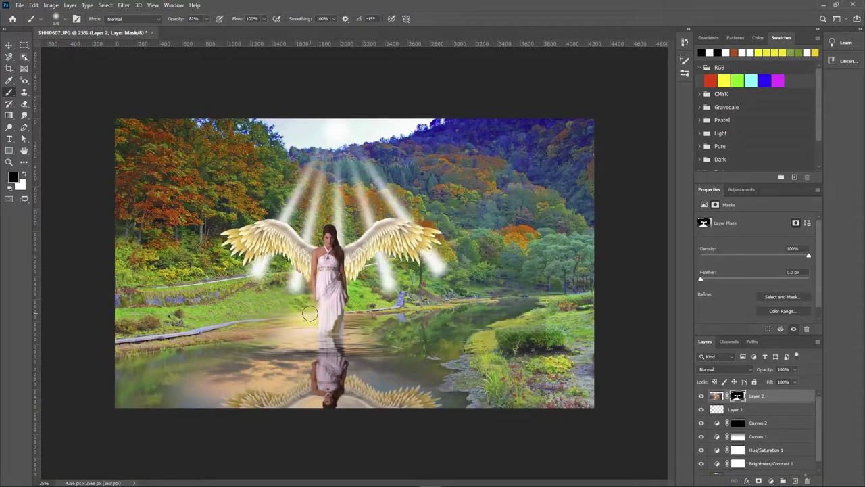
# - Nudge the angel slightly down-right and reveal the landscape reflection in the lower-left water
pyautogui.hotkey('ctrl', 't')
pyautogui.moveTo(344, 368); pyautogui.dragTo(347, 376)
pyautogui.press('Return')
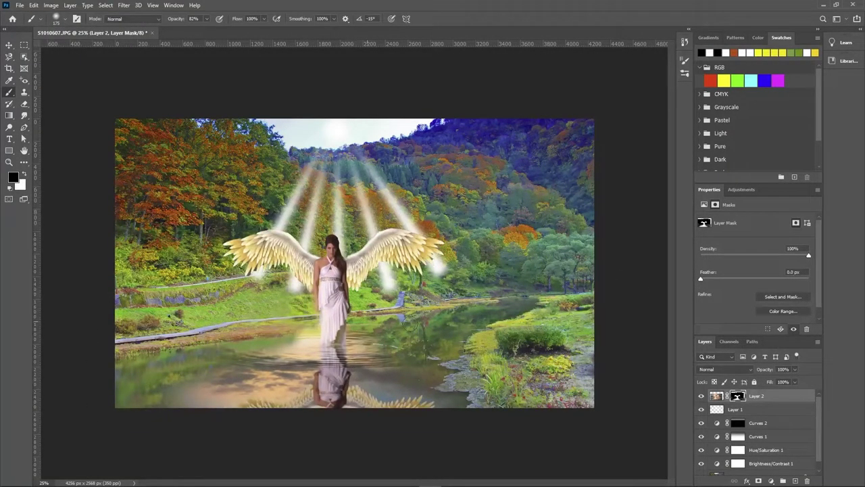
pyautogui.moveTo(413, 328); pyautogui.dragTo(256, 354)
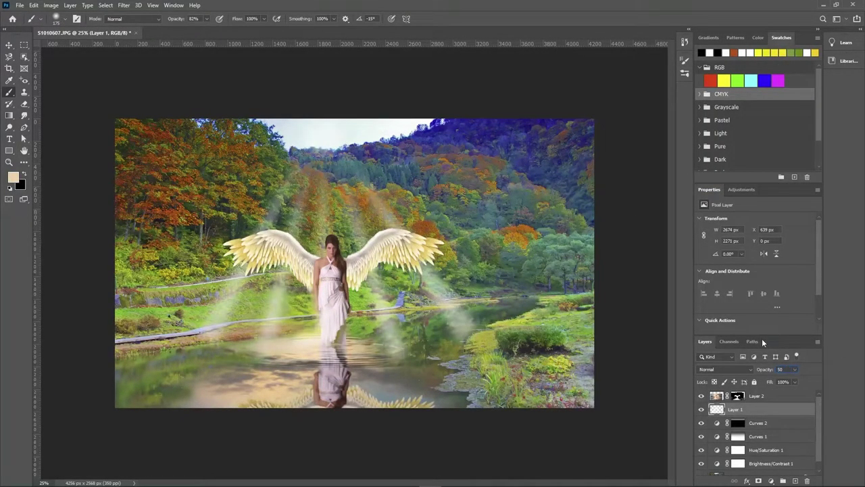
# - Apply the Oil Paint filter to the image
pyautogui.click(124, 5)
pyautogui.click(253, 217)
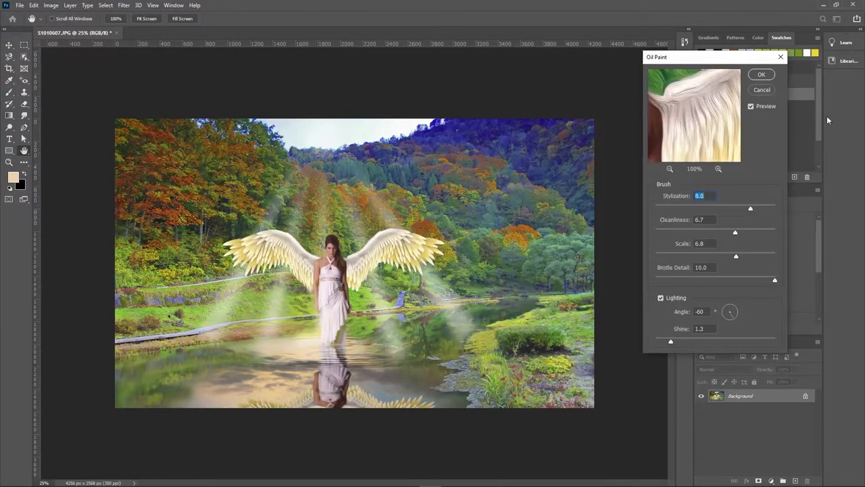
pyautogui.click(761, 75)
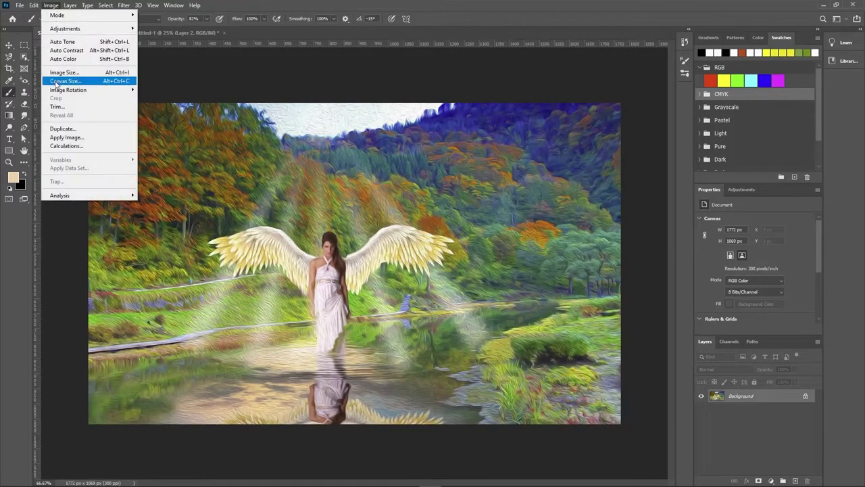
# - Extend the canvas downward with white to 1772 × 2250 px, using centimeter units
pyautogui.click(61, 79)
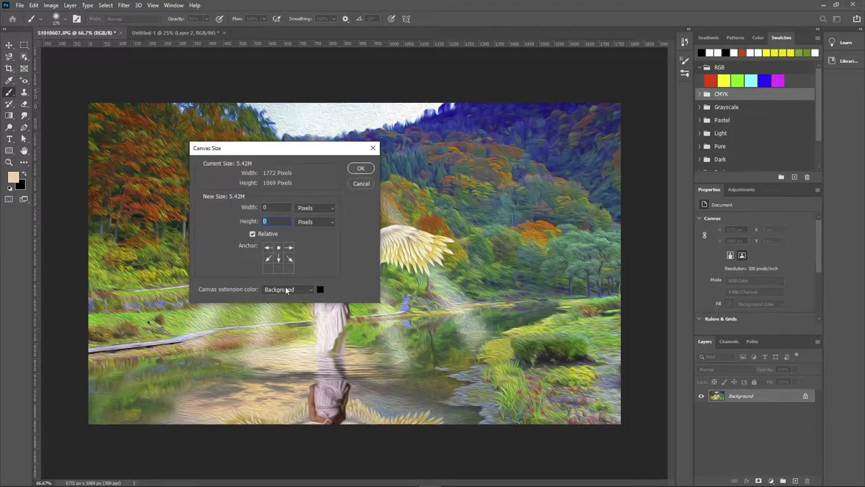
pyautogui.click(287, 290)
pyautogui.click(284, 292)
pyautogui.click(315, 221)
pyautogui.click(310, 248)
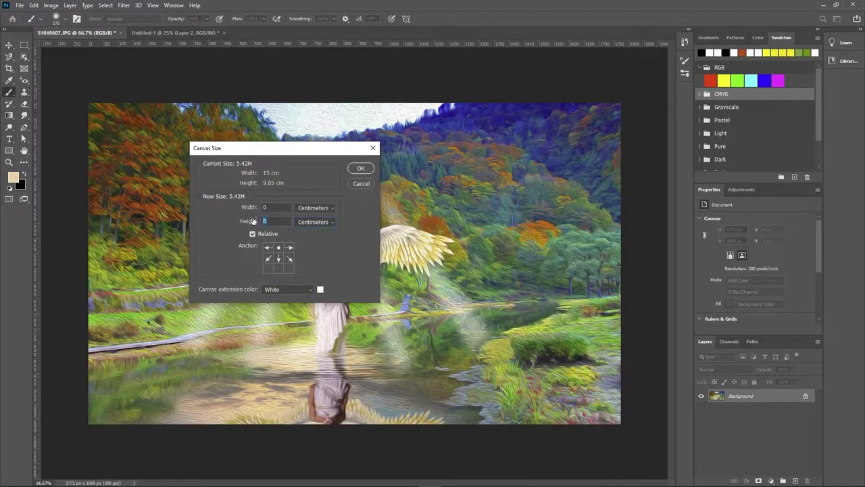
pyautogui.write('10')
pyautogui.press('Return')
pyautogui.hotkey('ctrl', '-')
pyautogui.hotkey('ctrl', '-')
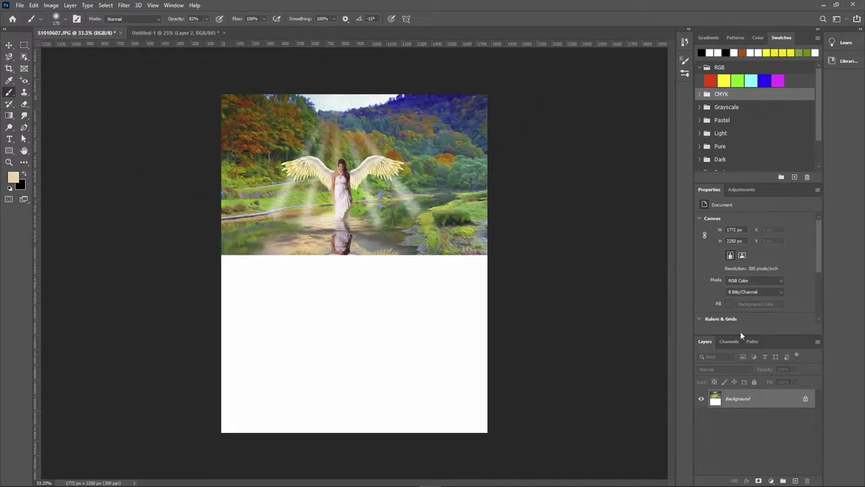
# - Start a new text layer at the top of the photo and clear its placeholder text
pyautogui.press('t')
pyautogui.click(281, 127)
pyautogui.press('BackSpace')
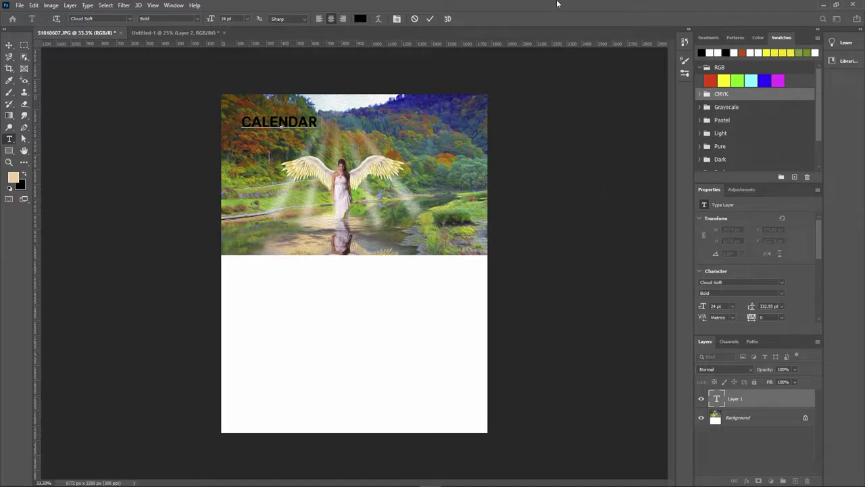
# - Complete the title as CALENDAR 2021 at top centre and give it a gold Satin effect
pyautogui.write('2021')
pyautogui.moveTo(388, 143); pyautogui.dragTo(384, 152)
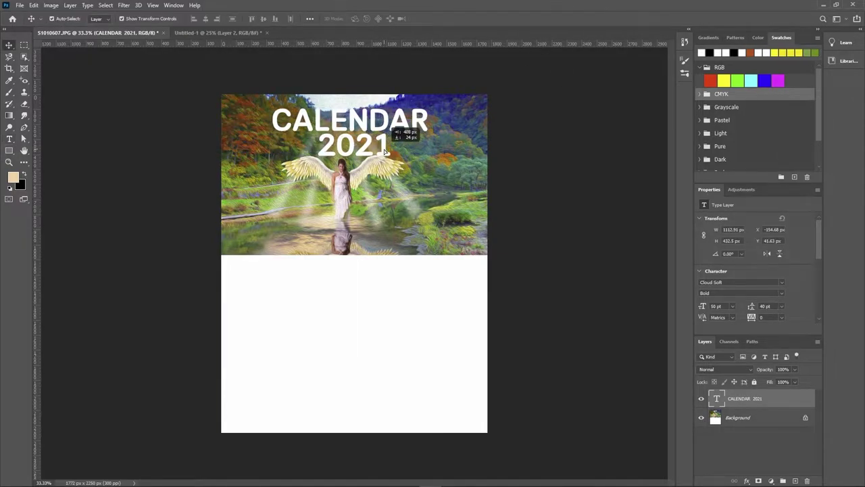
pyautogui.click(746, 481)
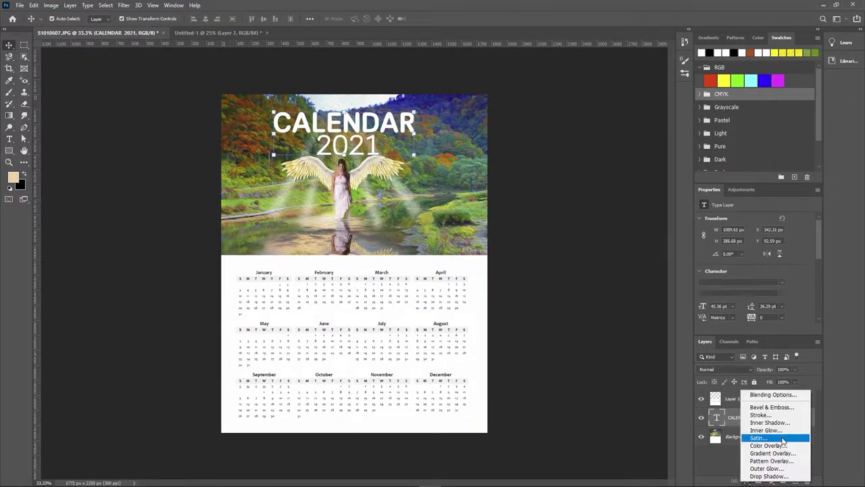
pyautogui.click(758, 437)
pyautogui.click(579, 140)
pyautogui.click(579, 240)
pyautogui.click(568, 145)
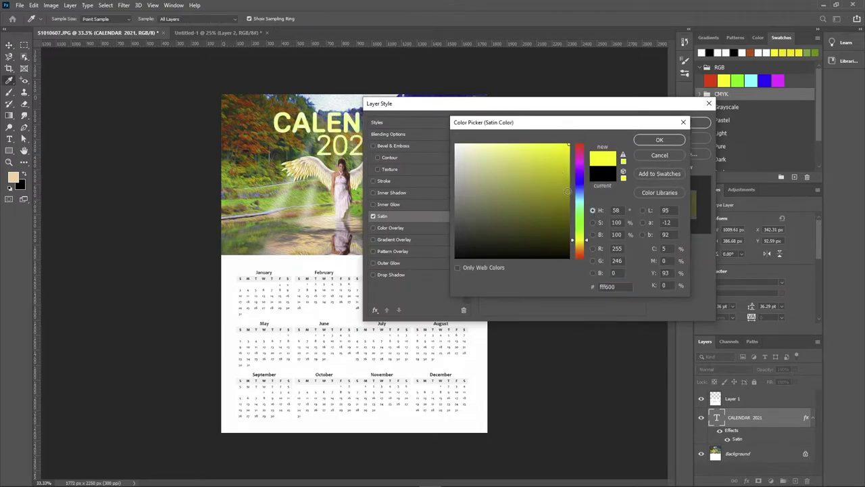
pyautogui.moveTo(579, 240)
pyautogui.mouseDown()
pyautogui.moveTo(579, 257)
pyautogui.moveTo(579, 245)
pyautogui.mouseUp()
pyautogui.click(659, 140)
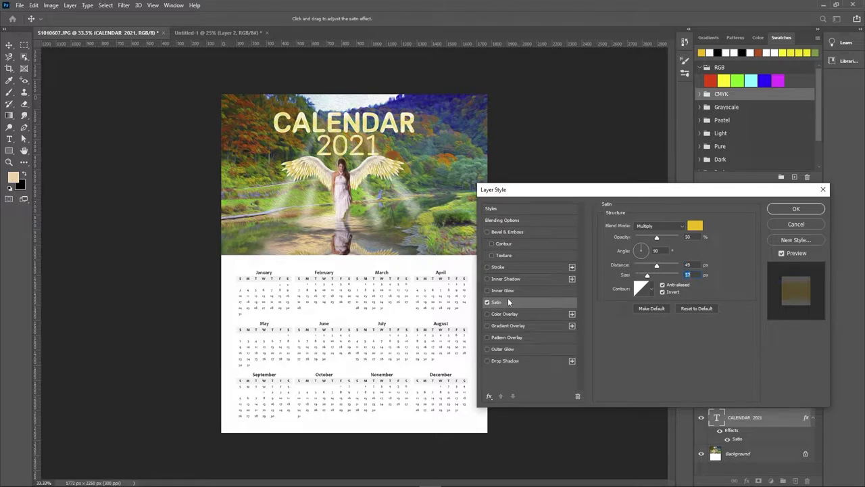
# - Add Inner Shadow and Drop Shadow to the title, then merge all layers and zoom to 50%
pyautogui.click(487, 278)
pyautogui.click(505, 360)
pyautogui.click(804, 207)
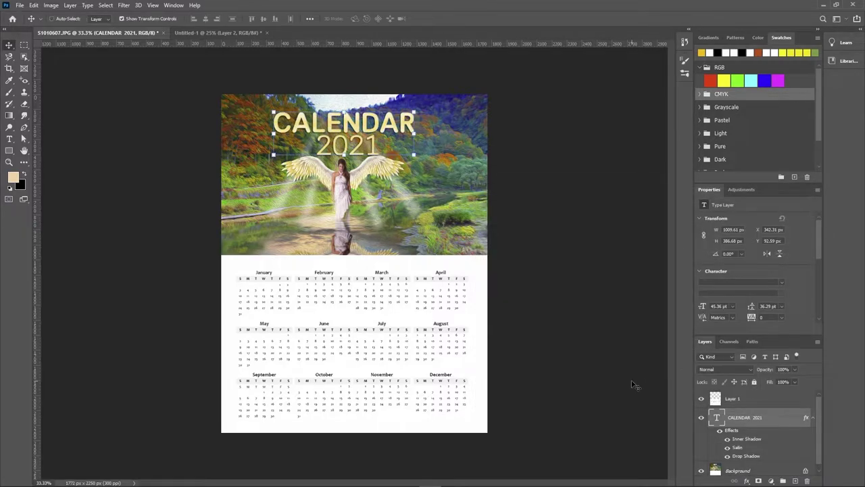
pyautogui.hotkey('ctrl', 'shift', 'e')
pyautogui.press('z')
pyautogui.hotkey('ctrl', '+')
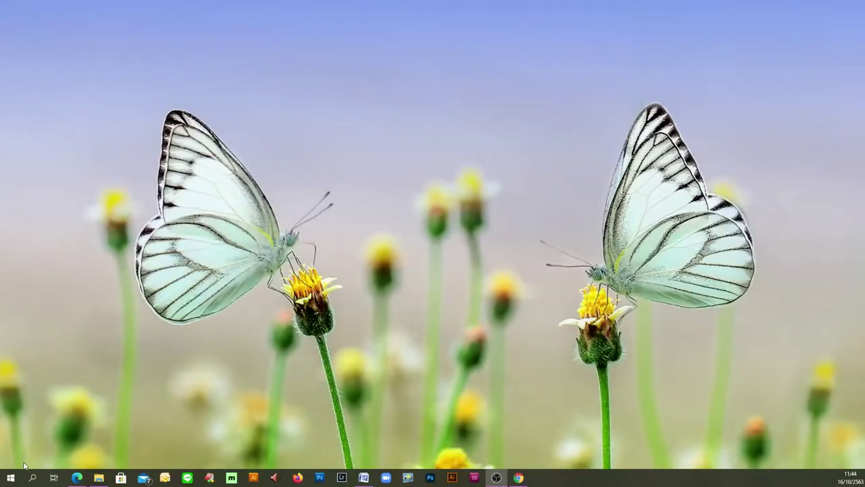
# - Launch Adobe Photoshop 2020 from the Start menu's app list
pyautogui.click(15, 479)
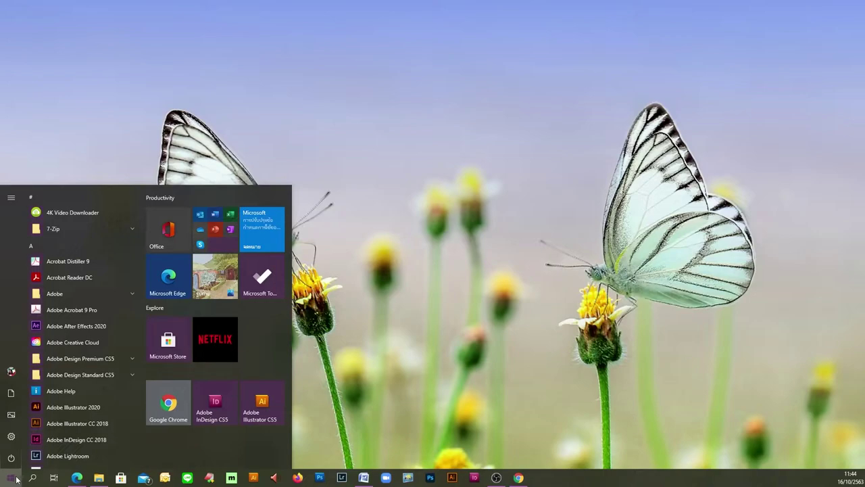
pyautogui.scroll(-1, 89, 437)
pyautogui.scroll(-1, 77, 446)
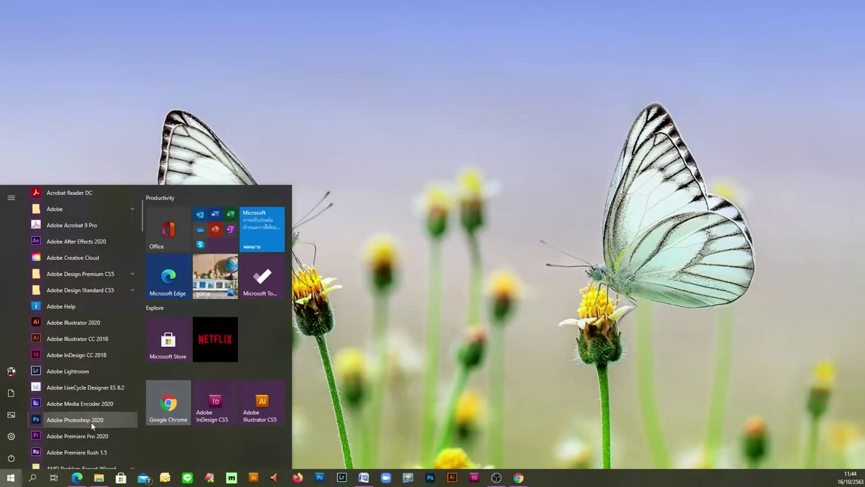
pyautogui.click(91, 422)
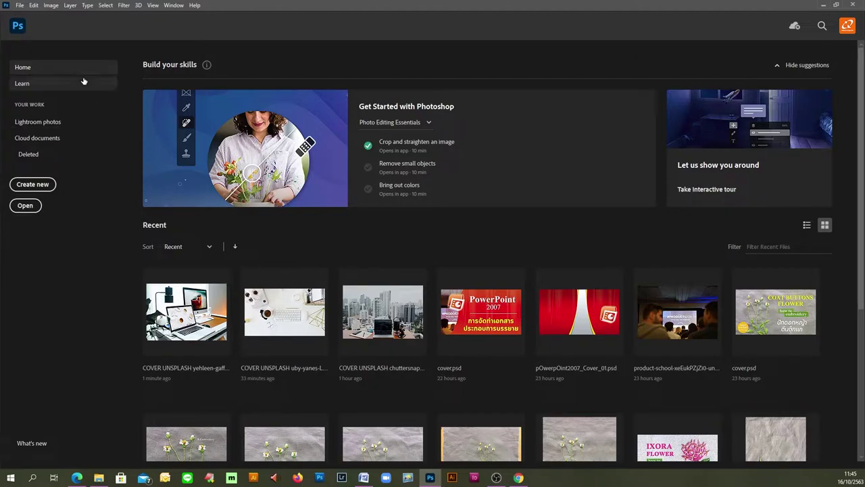
# - Browse the Learn tutorials and Lightroom photos pages, ending on Cloud documents
pyautogui.click(22, 83)
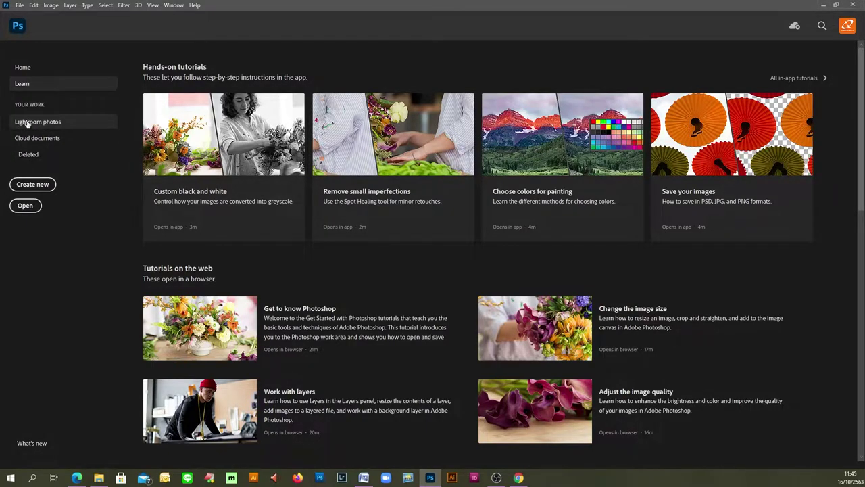
pyautogui.click(27, 122)
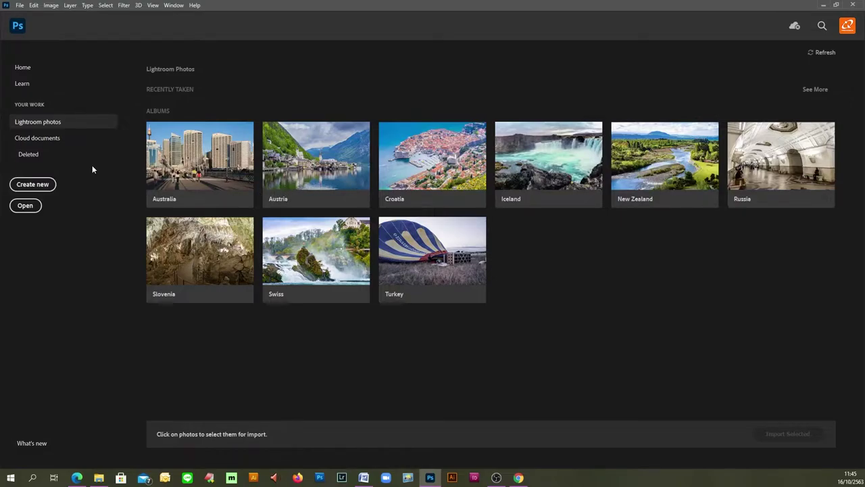
pyautogui.click(37, 139)
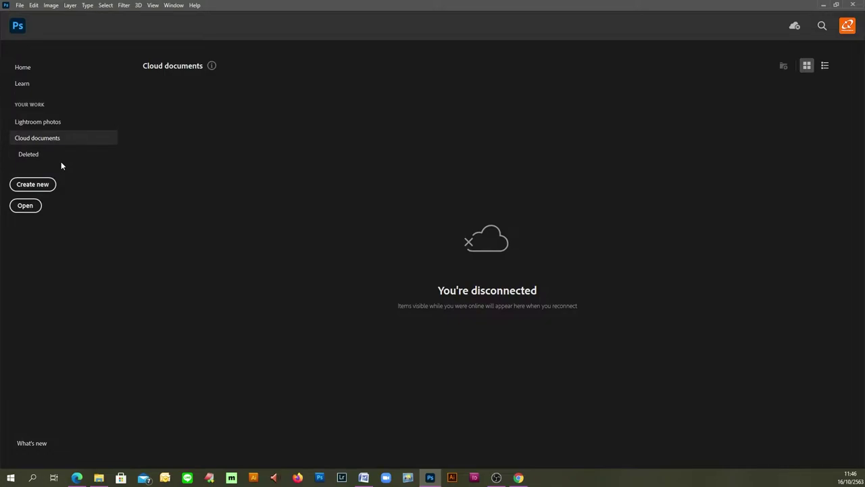
# - View the Deleted documents page, then go back to the Home screen
pyautogui.click(30, 155)
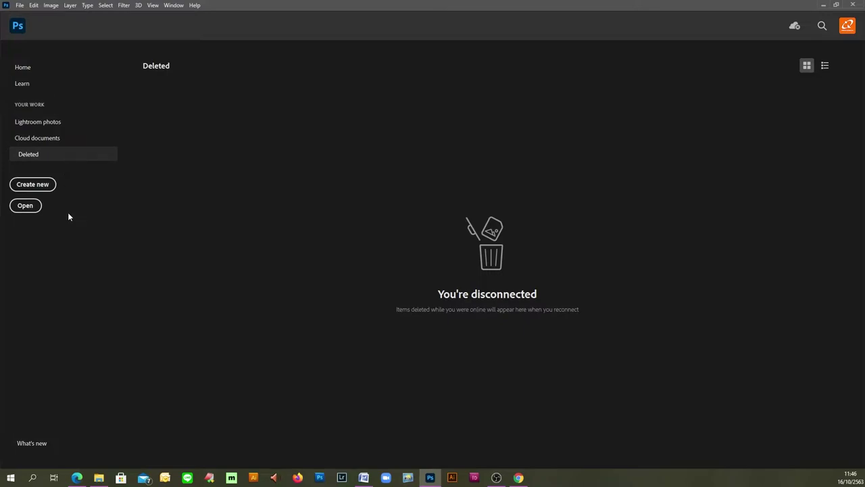
pyautogui.click(32, 67)
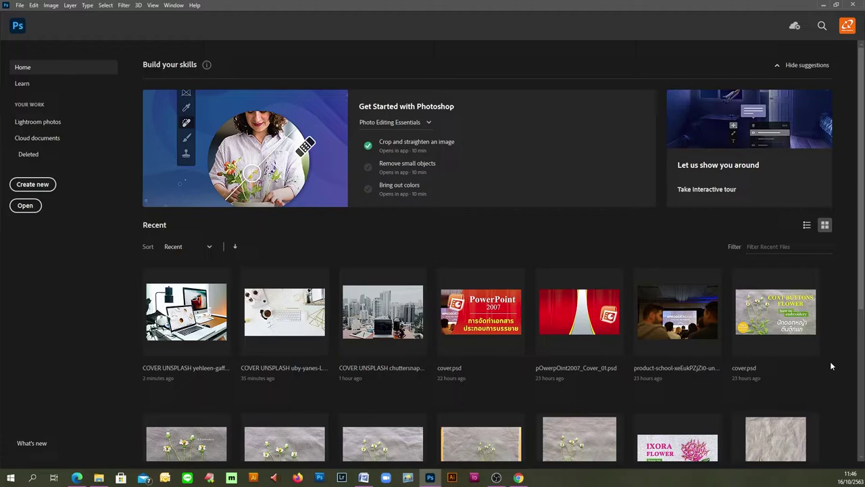
# - Compare list and thumbnail views of recent files, then open the COVER UNSPLASH desk photo
pyautogui.click(807, 226)
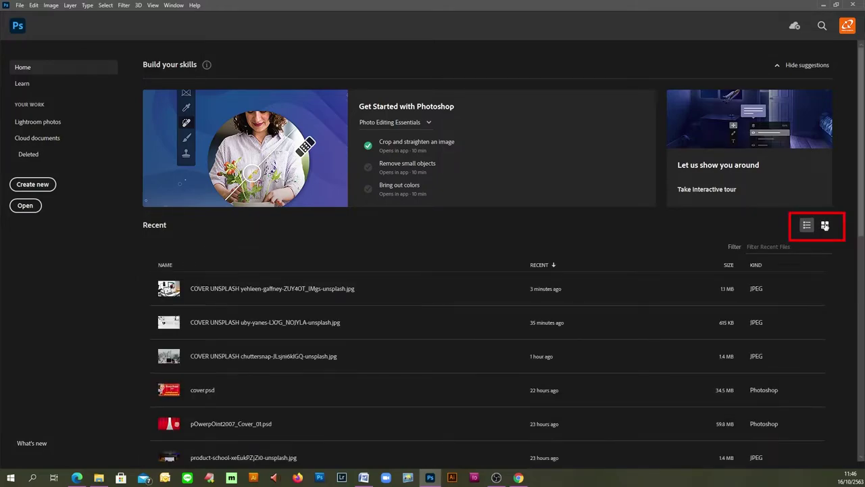
pyautogui.click(825, 225)
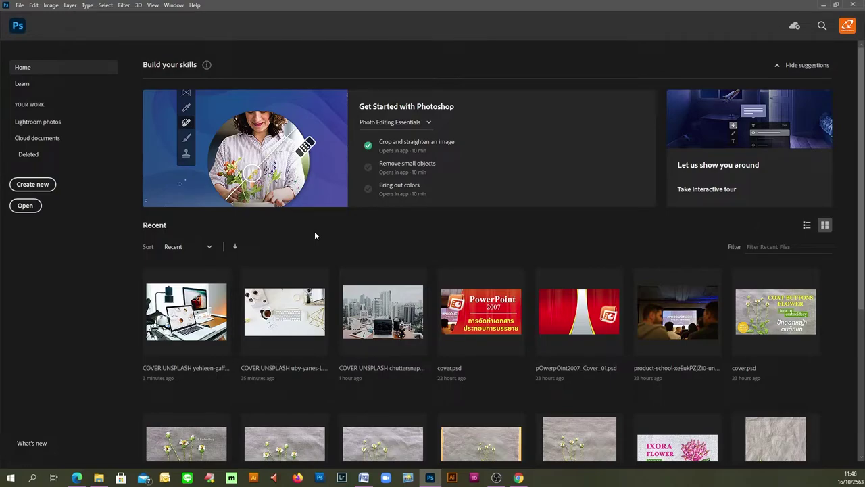
pyautogui.click(288, 323)
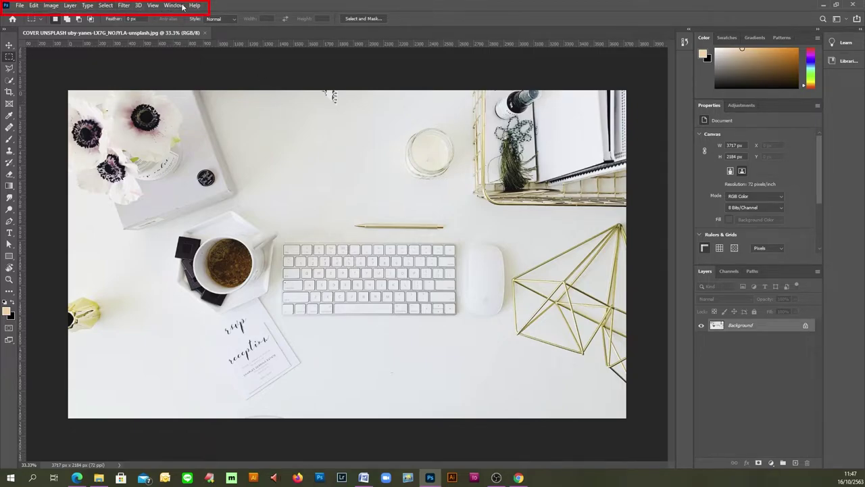
pyautogui.click(138, 6)
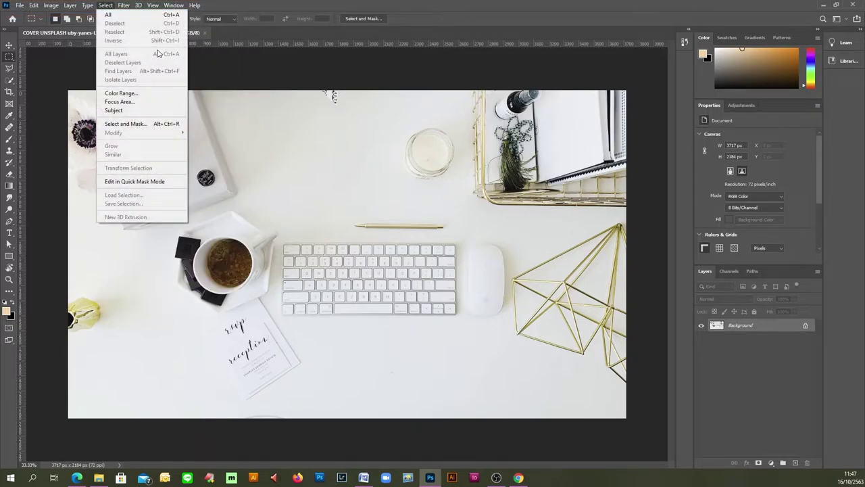
pyautogui.click(233, 7)
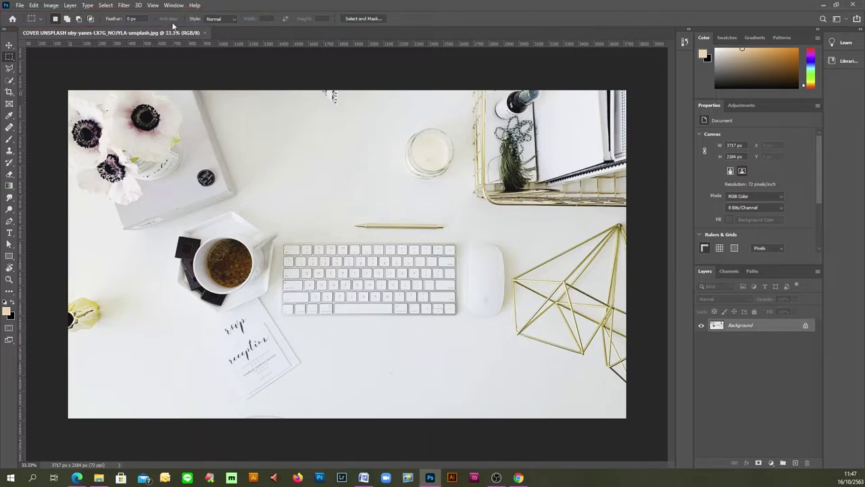
pyautogui.click(8, 70)
pyautogui.click(9, 81)
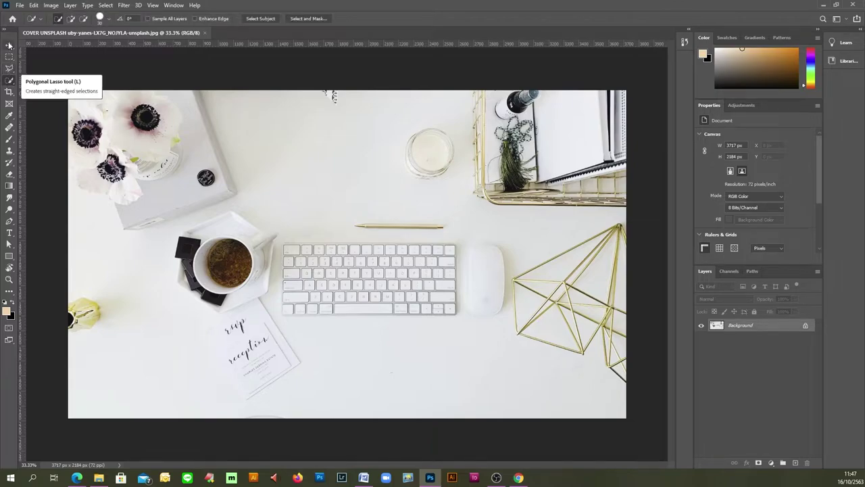
pyautogui.click(9, 45)
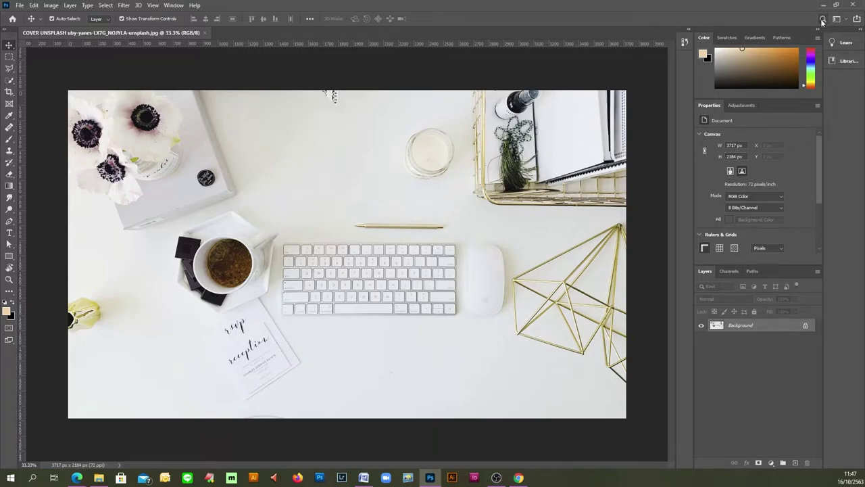
# - Search all content for 'brush', then filter the results to Photoshop and Learn tutorials
pyautogui.click(822, 20)
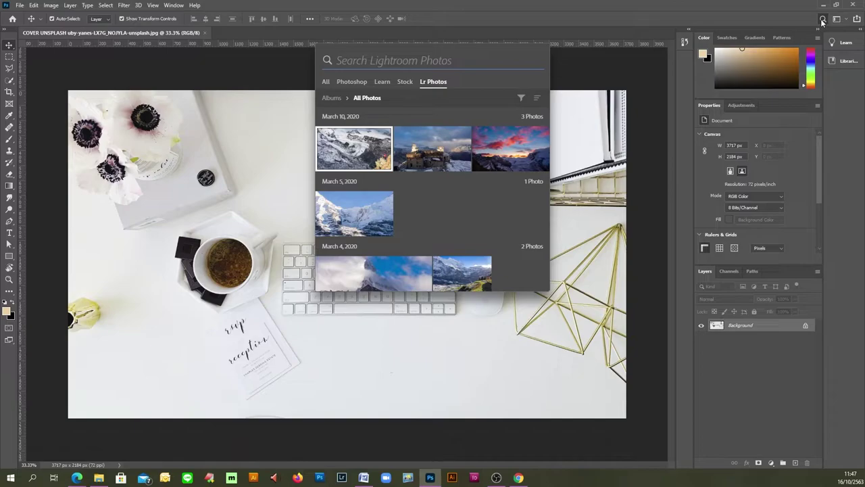
pyautogui.click(326, 82)
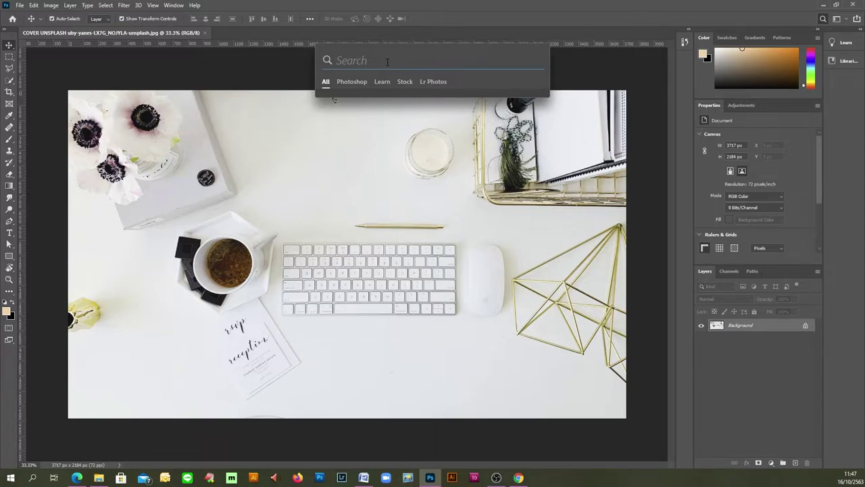
pyautogui.write('br')
pyautogui.write('u')
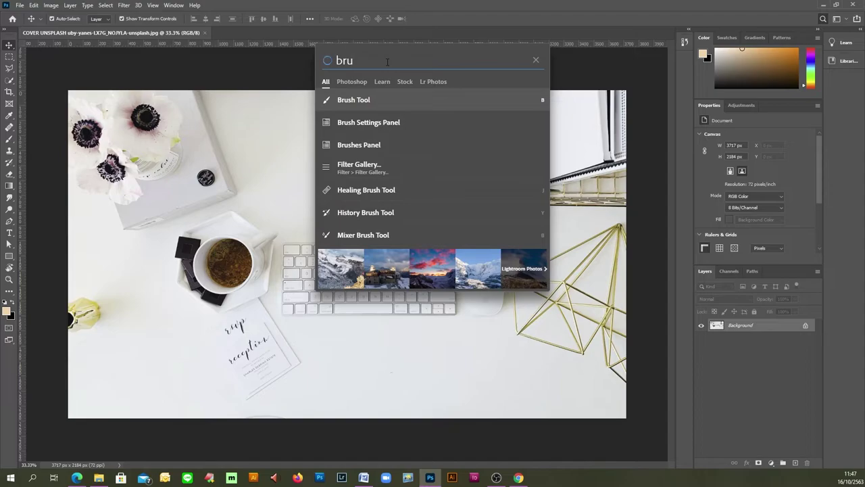
pyautogui.write('sh')
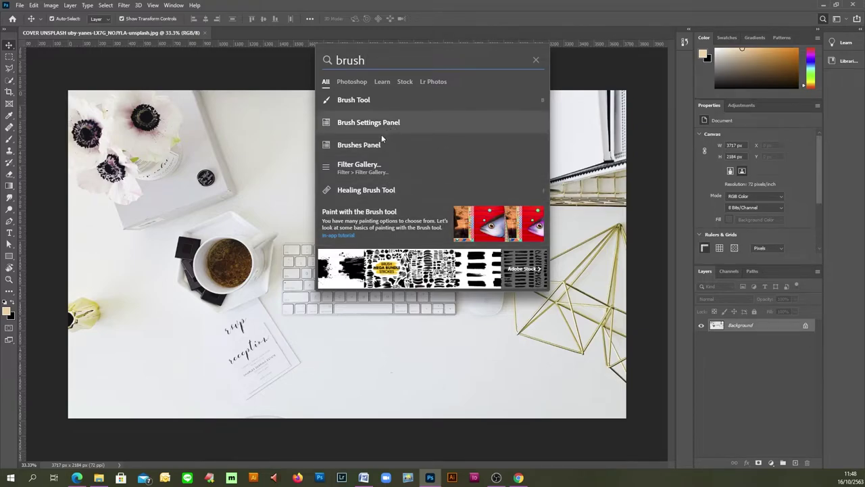
pyautogui.click(359, 81)
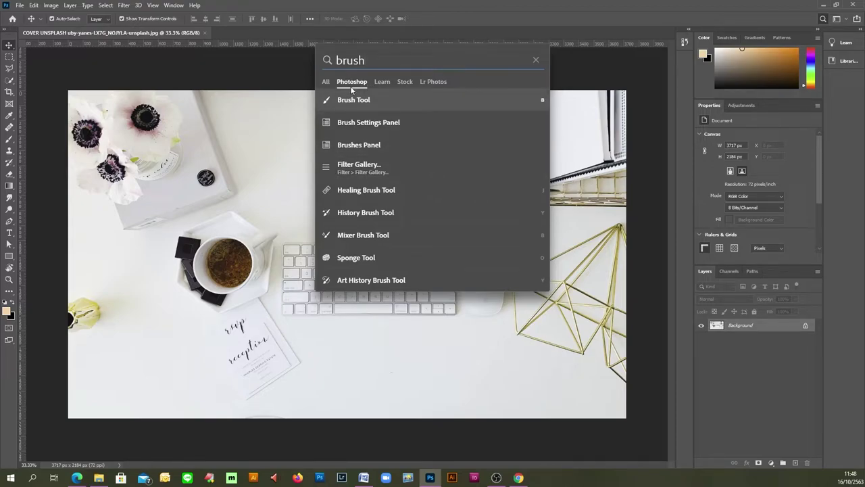
pyautogui.click(380, 82)
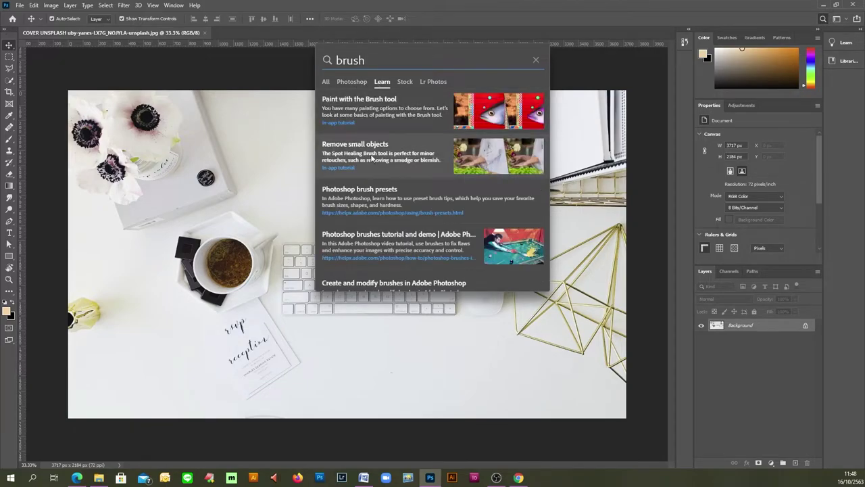
# - Show Stock results for 'brush', search 'mountain', then list all Lr Photos with the search cleared
pyautogui.click(404, 82)
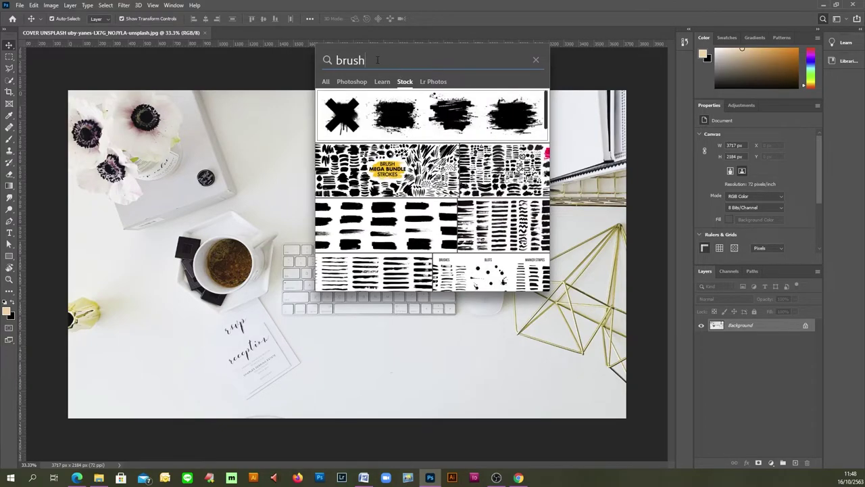
pyautogui.doubleClick(377, 60)
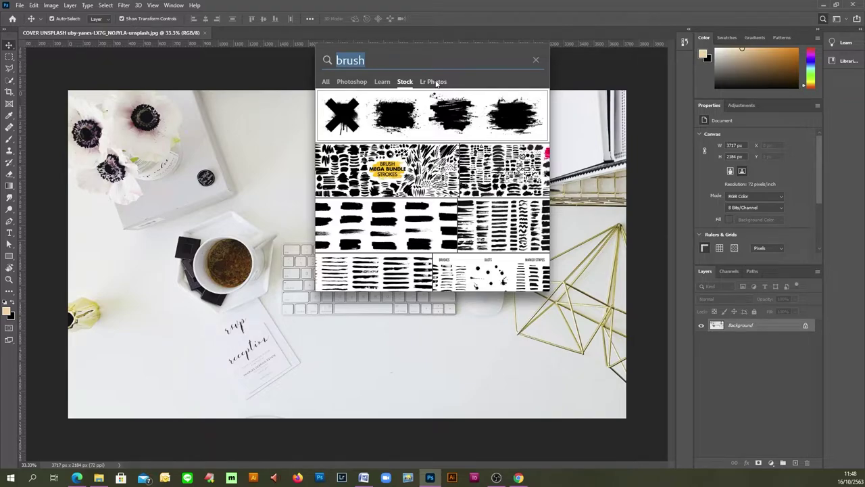
pyautogui.write('m')
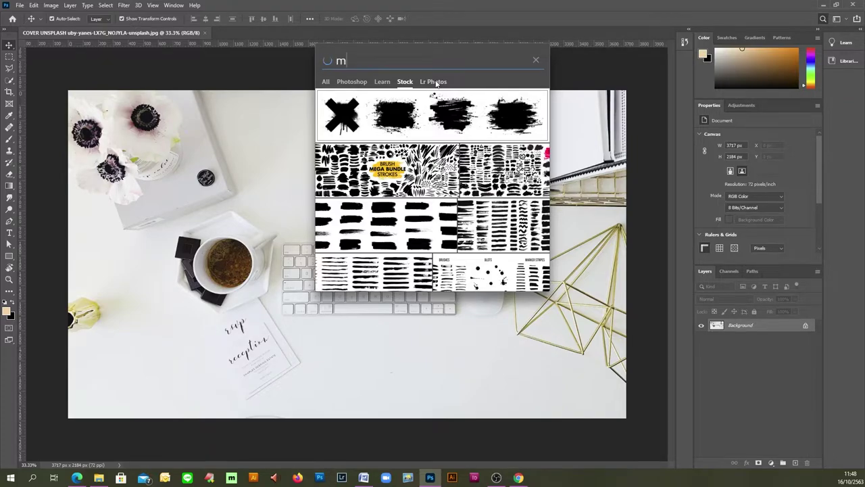
pyautogui.write('ountain')
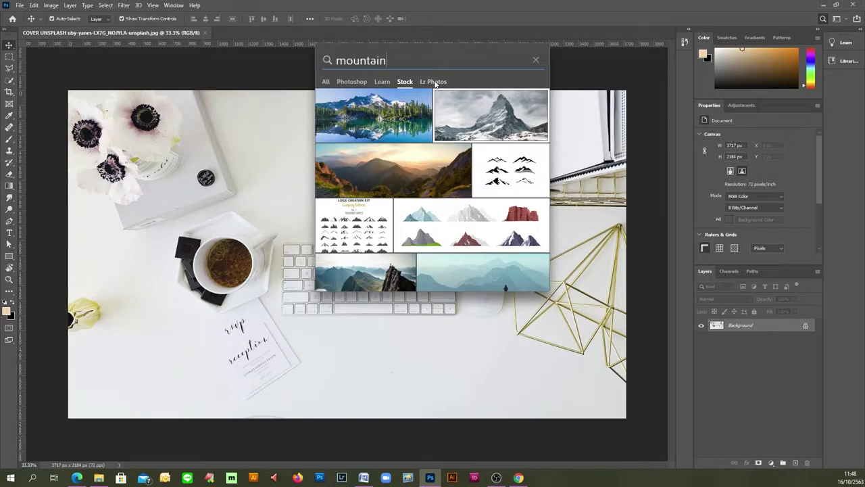
pyautogui.click(435, 81)
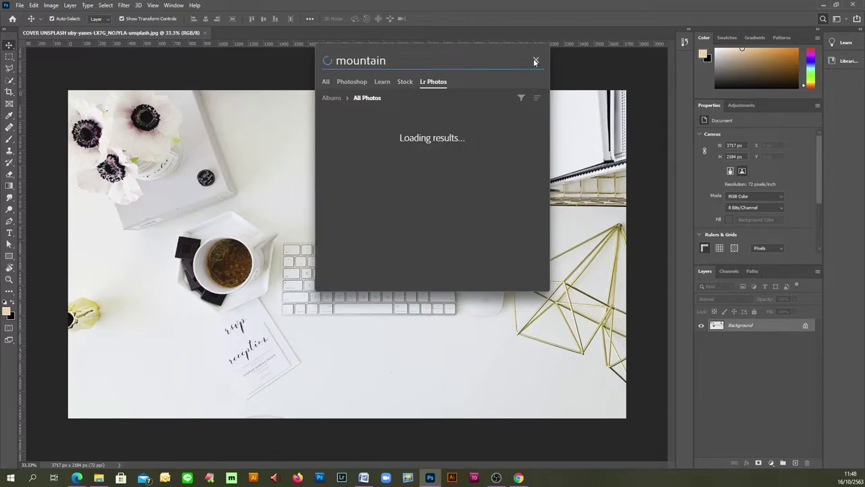
pyautogui.click(533, 59)
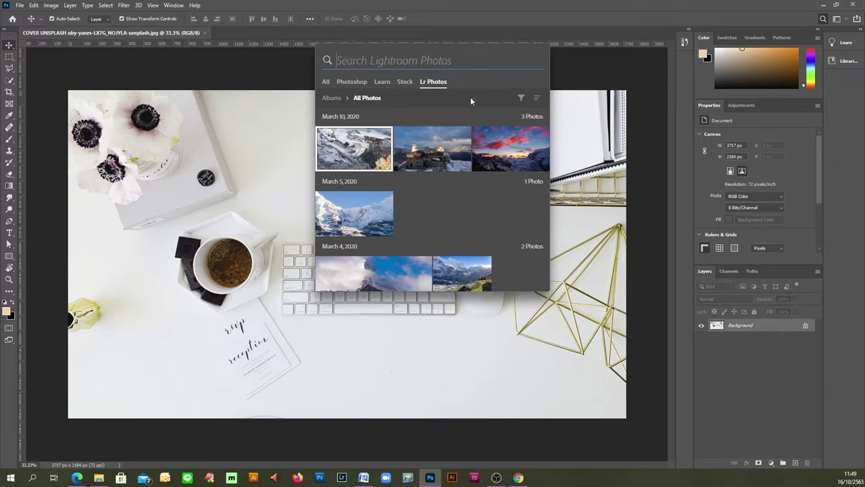
# - Pick two March 10 Lightroom photos, then choose a workspace from the Workspace switcher
pyautogui.click(463, 138)
pyautogui.click(510, 149)
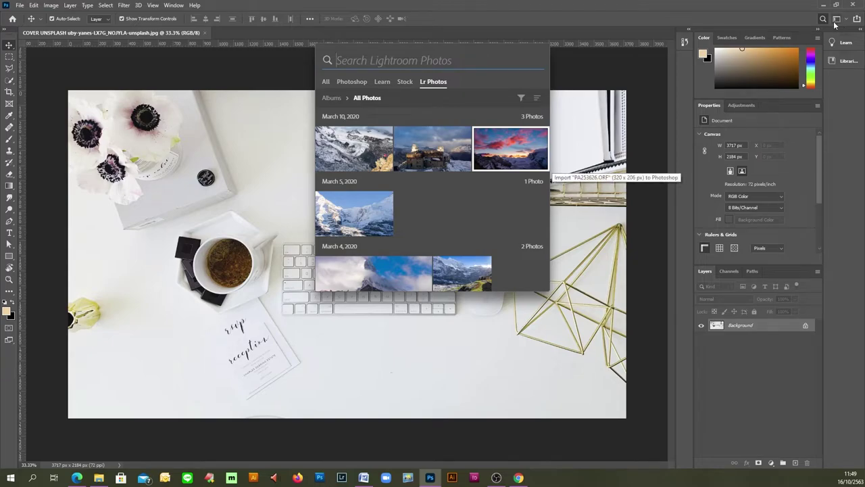
pyautogui.click(835, 21)
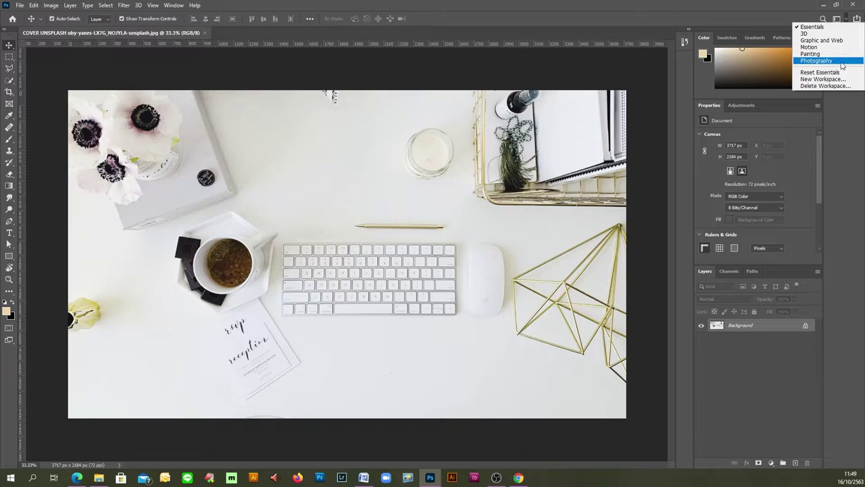
pyautogui.click(859, 26)
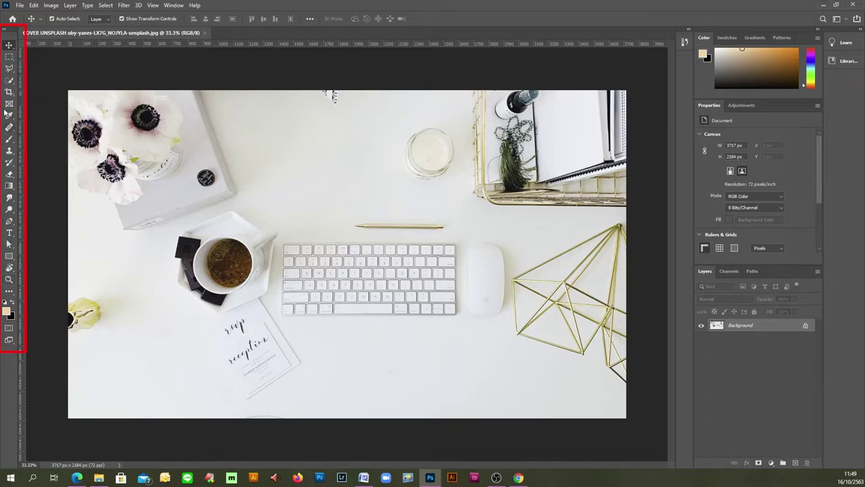
# - Try Rectangular Marquee, Elliptical Marquee and Brush, ending on the Pencil Tool
pyautogui.click(8, 60)
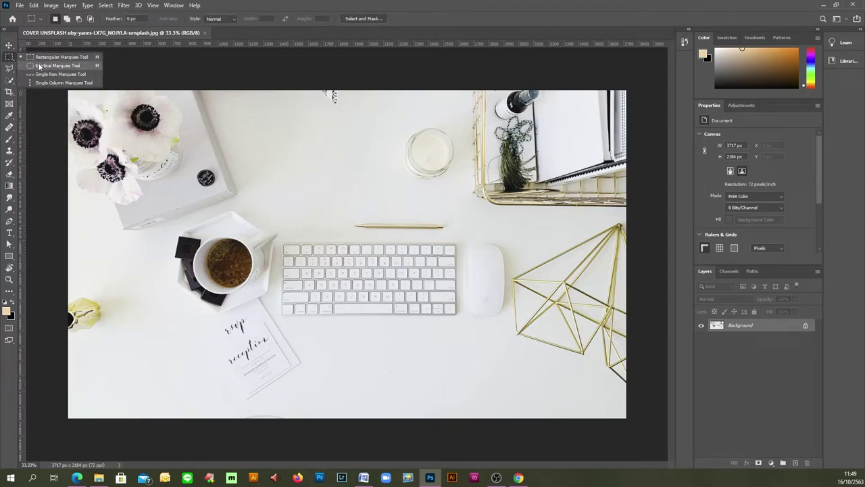
pyautogui.click(39, 66)
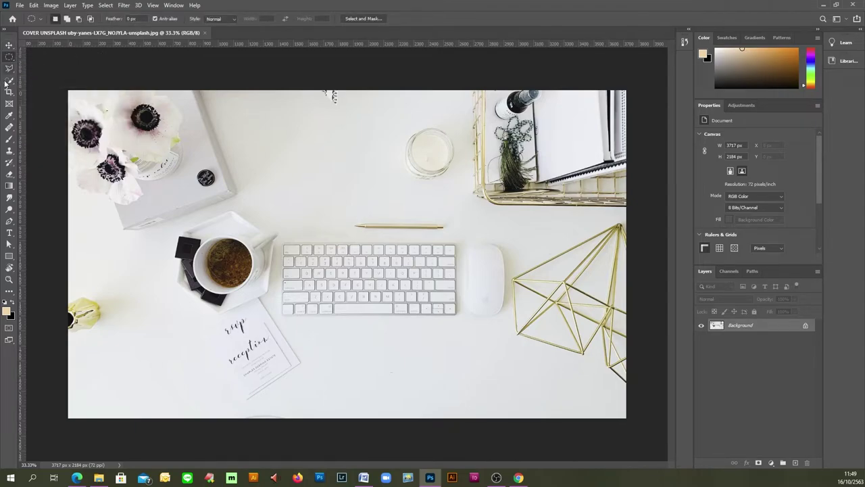
pyautogui.click(8, 141)
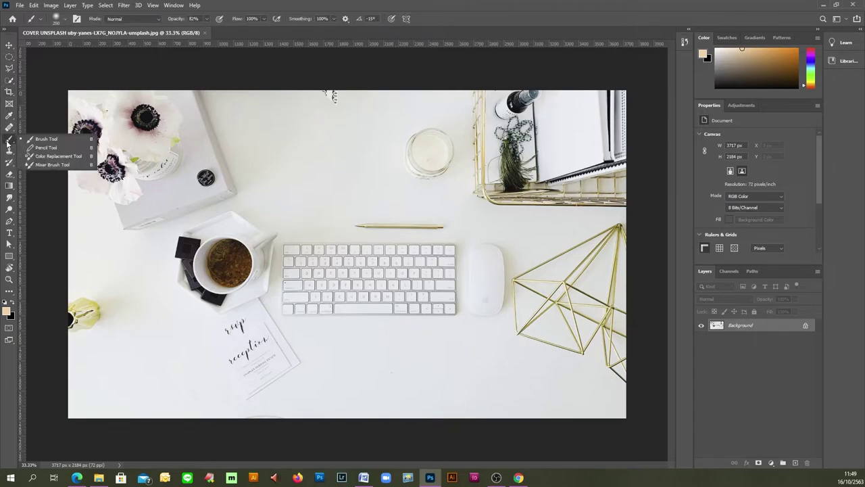
pyautogui.click(51, 146)
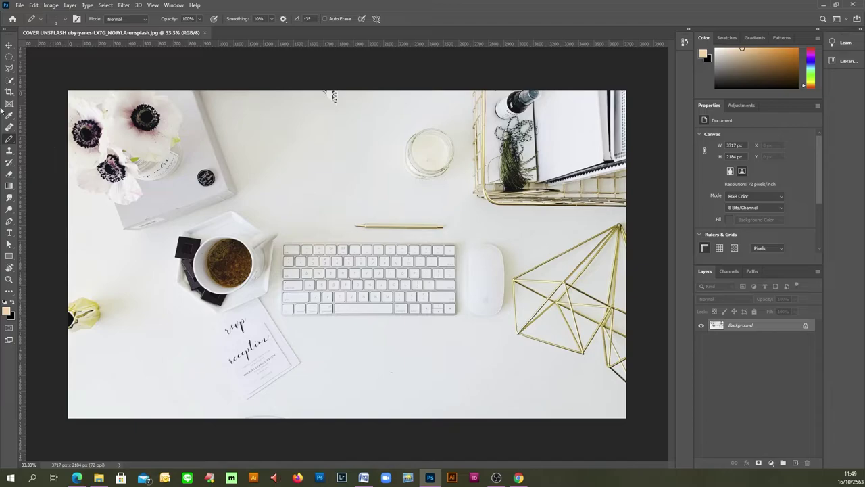
# - Switch the Toolbar to a two-column layout and bring up the ruler units menu
pyautogui.click(3, 31)
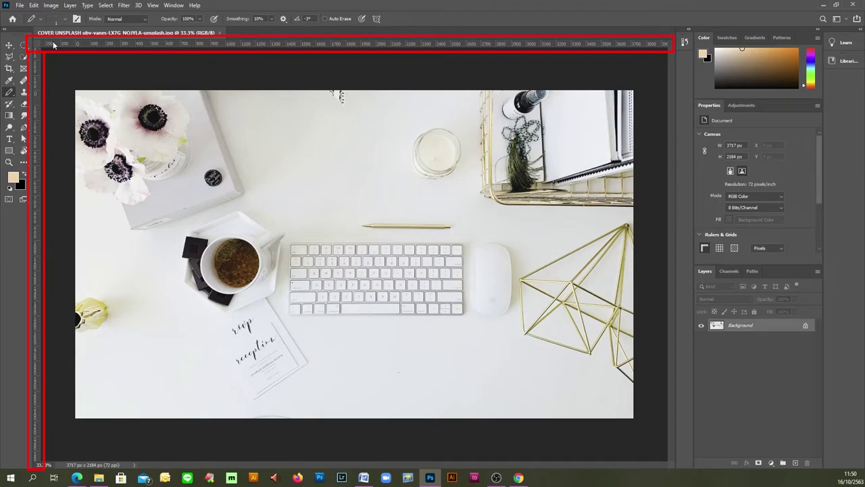
pyautogui.rightClick(53, 44)
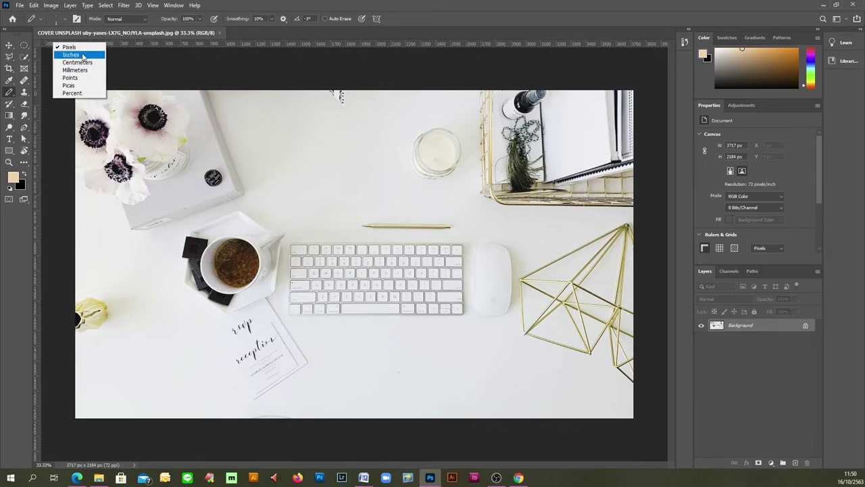
# - Set the ruler units to Inches, then reopen and dismiss the units menu unchanged
pyautogui.click(83, 55)
pyautogui.rightClick(77, 44)
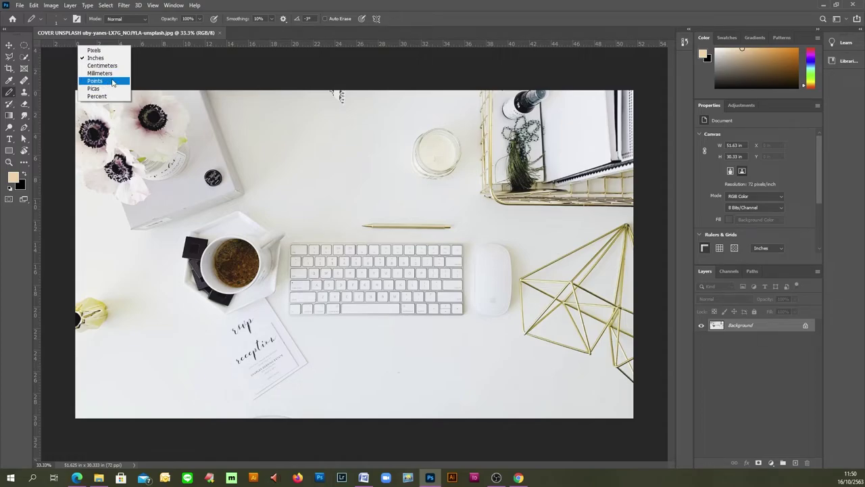
pyautogui.click(312, 41)
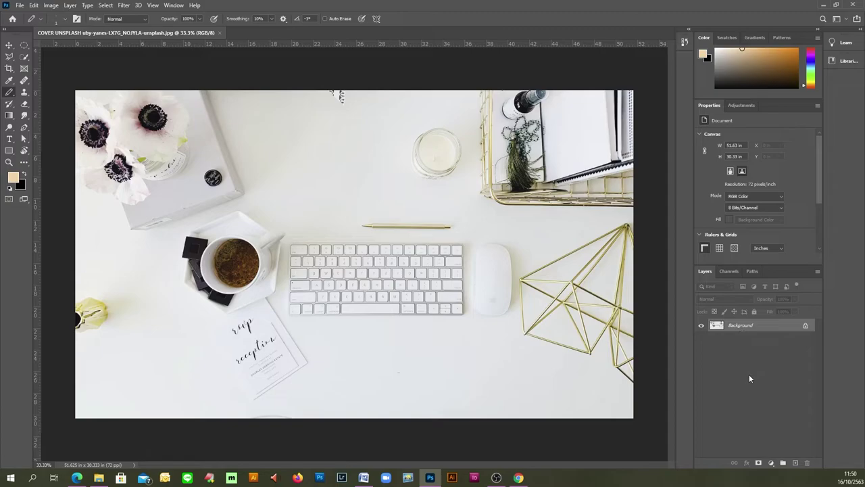
pyautogui.click(727, 271)
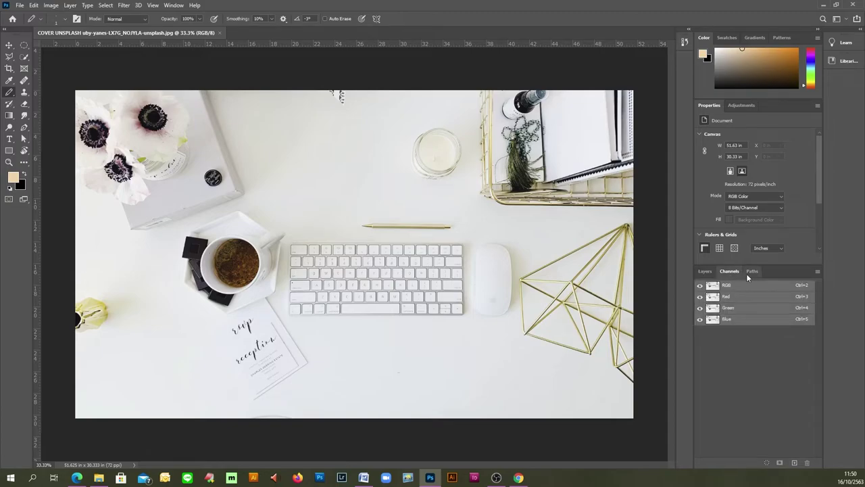
pyautogui.click(746, 273)
pyautogui.click(702, 272)
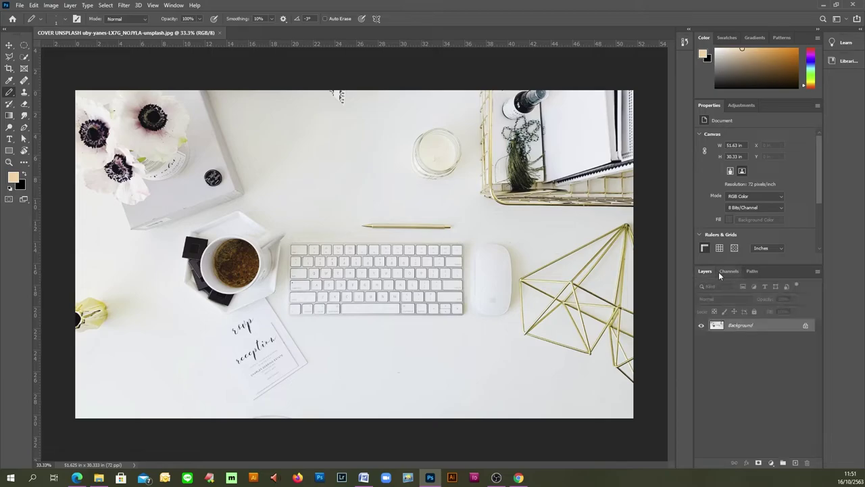
pyautogui.click(724, 270)
pyautogui.click(757, 271)
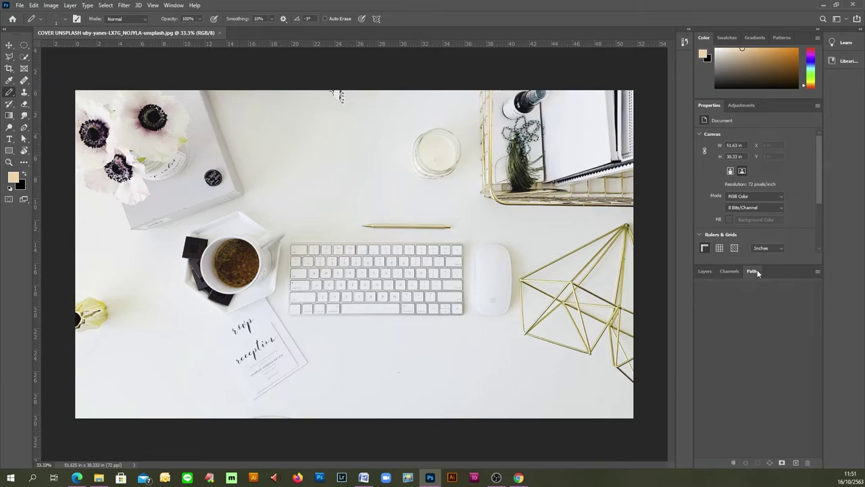
pyautogui.click(708, 274)
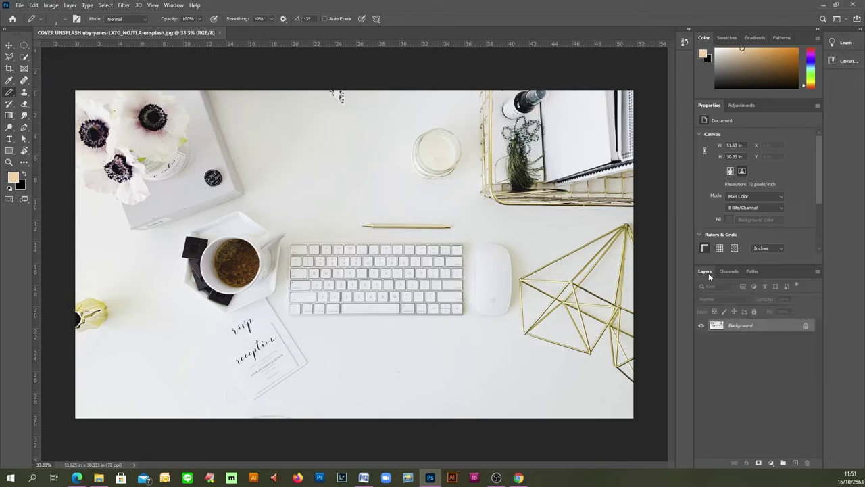
pyautogui.click(841, 45)
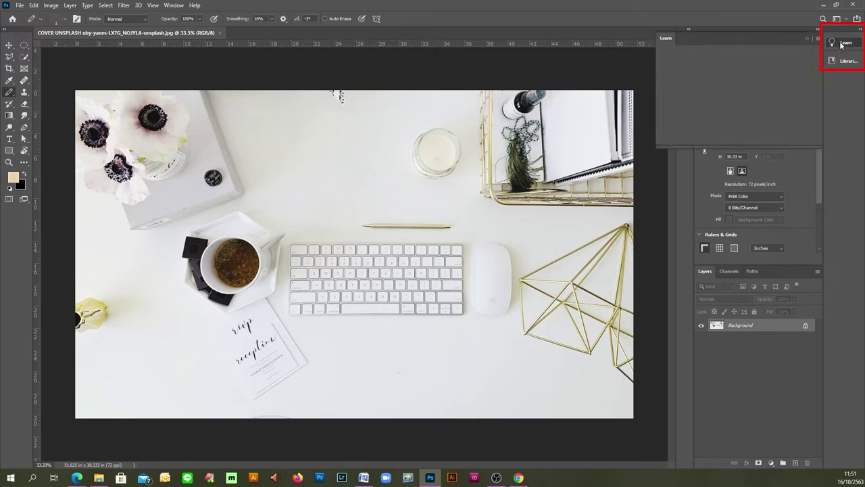
pyautogui.click(841, 44)
pyautogui.click(838, 61)
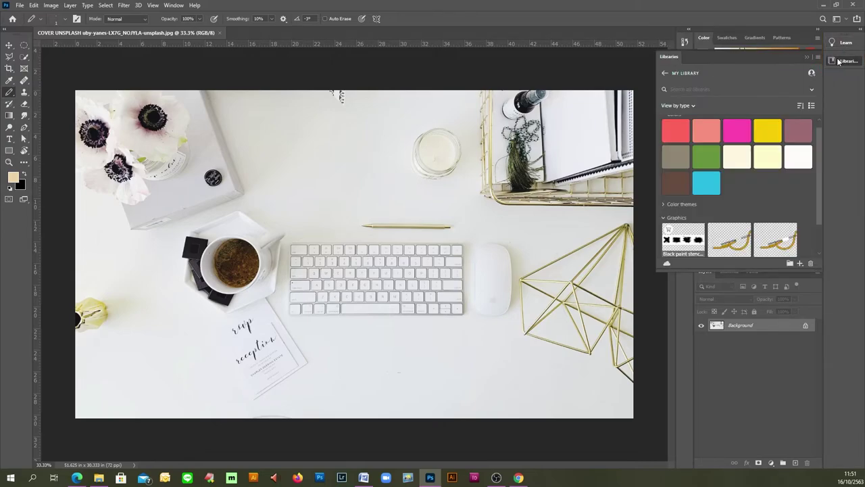
pyautogui.click(838, 61)
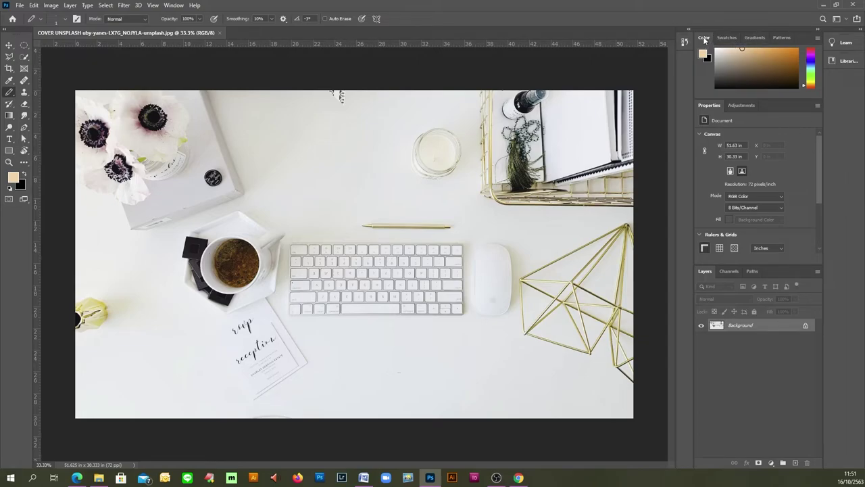
# - Float the Color and Swatches panels, then dock both as tabs beside Gradients and Patterns
pyautogui.moveTo(704, 39); pyautogui.dragTo(446, 167)
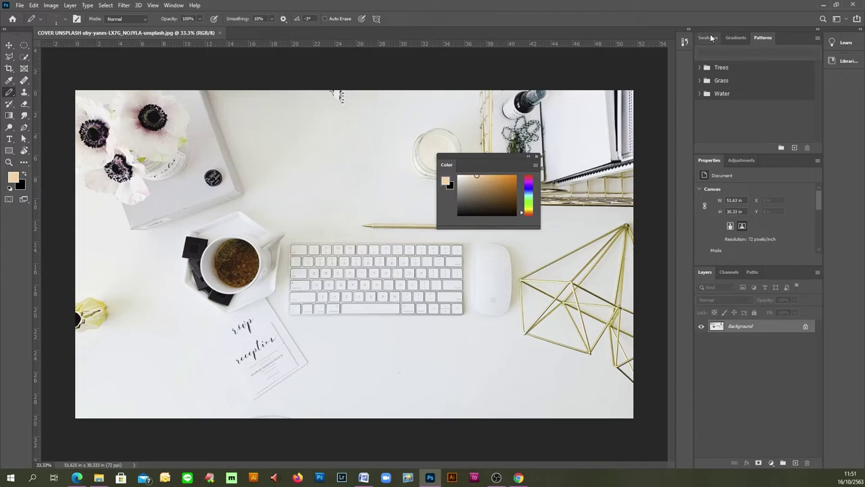
pyautogui.moveTo(707, 38); pyautogui.dragTo(463, 250)
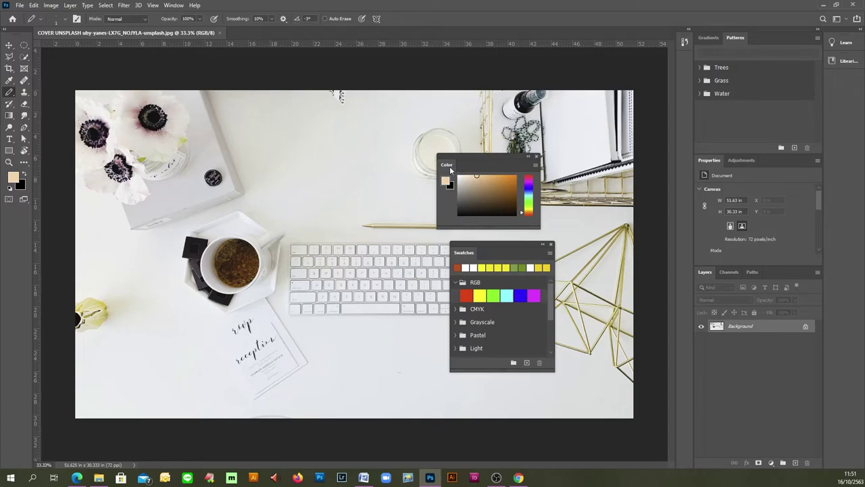
pyautogui.moveTo(447, 164); pyautogui.dragTo(723, 42)
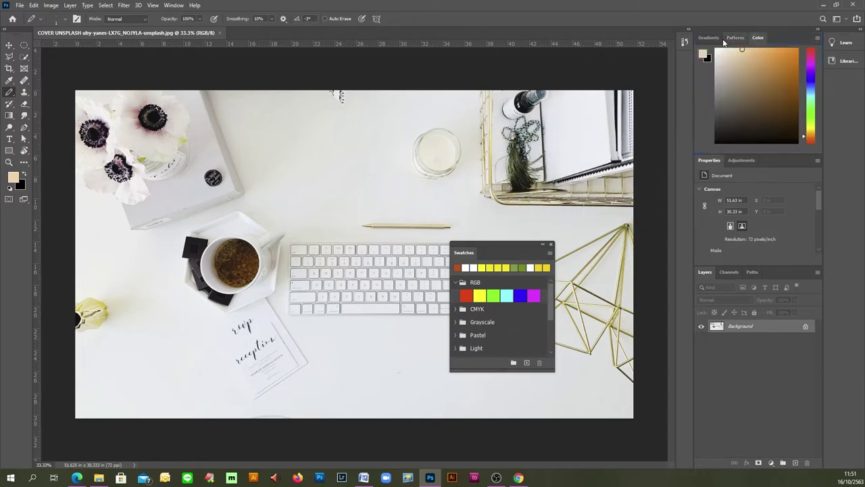
pyautogui.moveTo(462, 253); pyautogui.dragTo(749, 40)
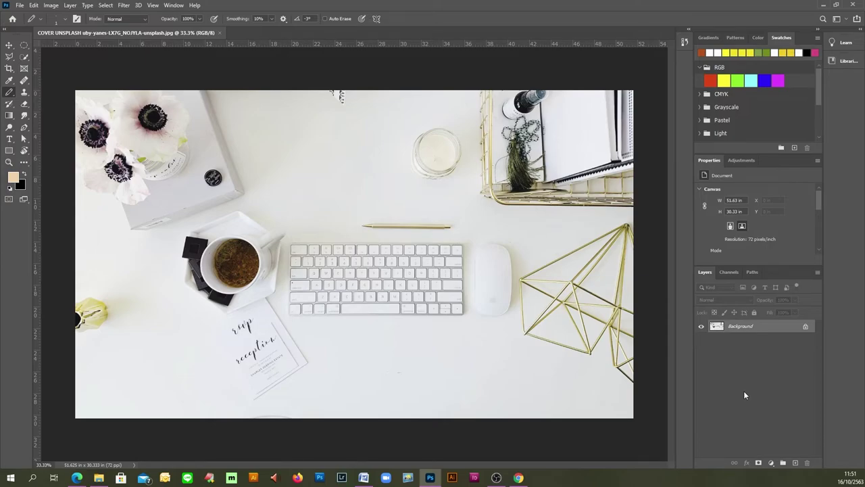
# - Open, close and reopen the Window menu to reach the Workspace submenu
pyautogui.click(175, 4)
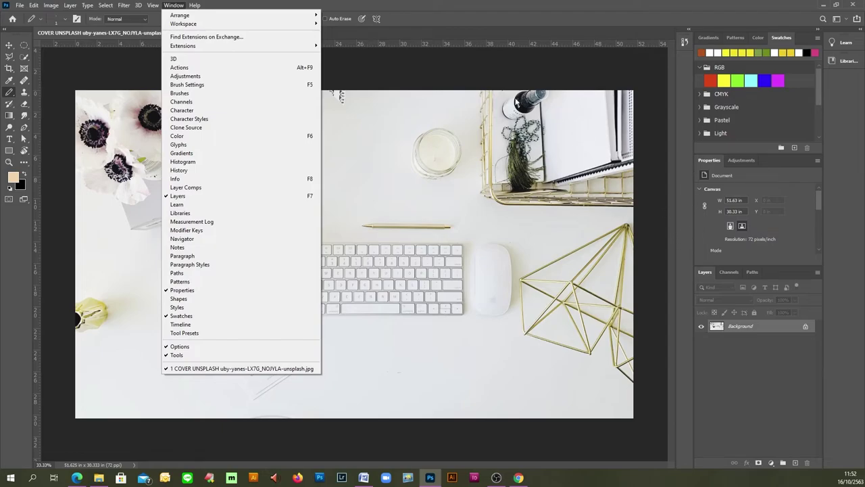
pyautogui.click(464, 64)
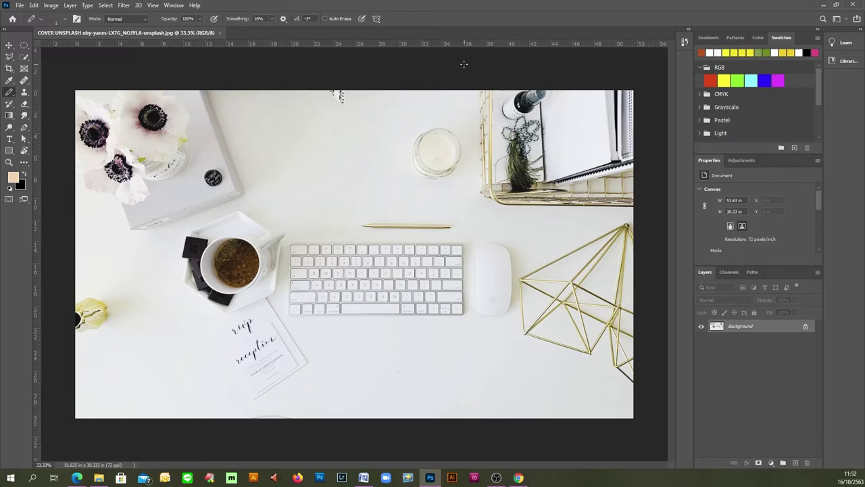
pyautogui.click(167, 7)
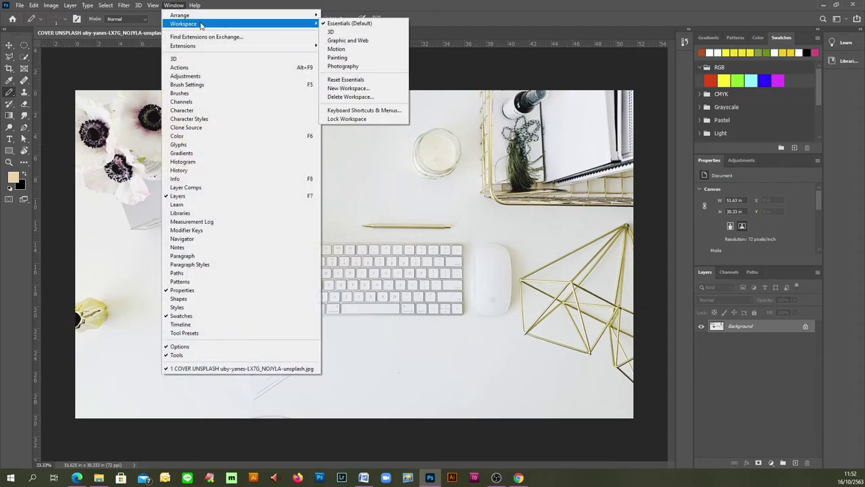
pyautogui.moveTo(183, 23)
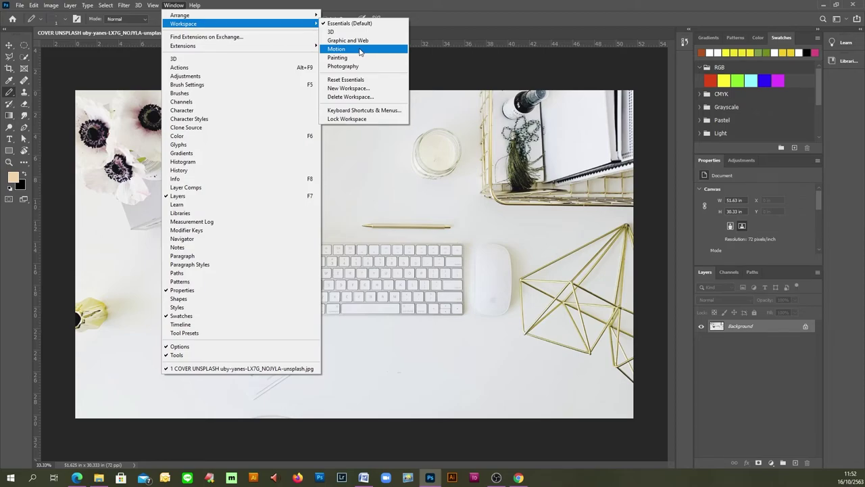
# - Switch to the Motion workspace, then Photography, then back to Essentials (Default)
pyautogui.click(360, 51)
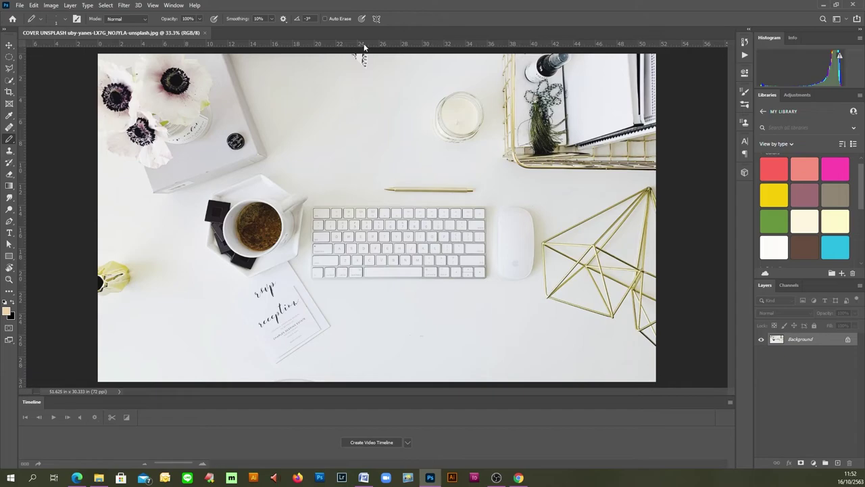
pyautogui.click(172, 6)
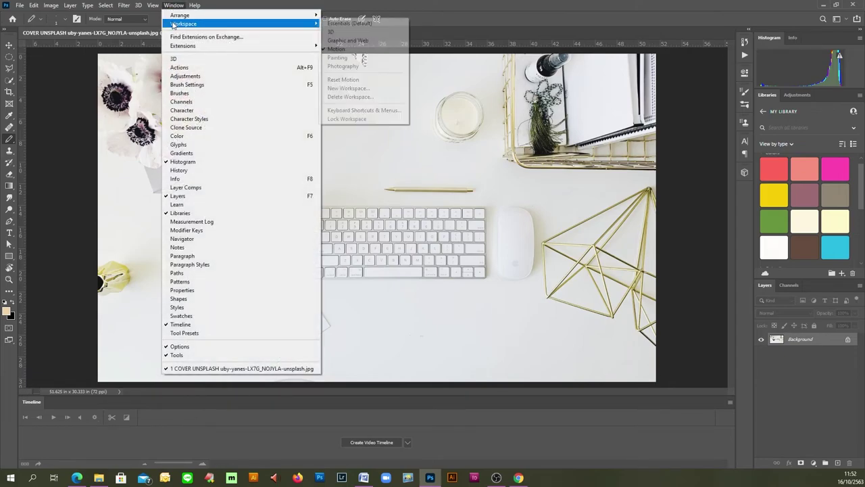
pyautogui.click(371, 66)
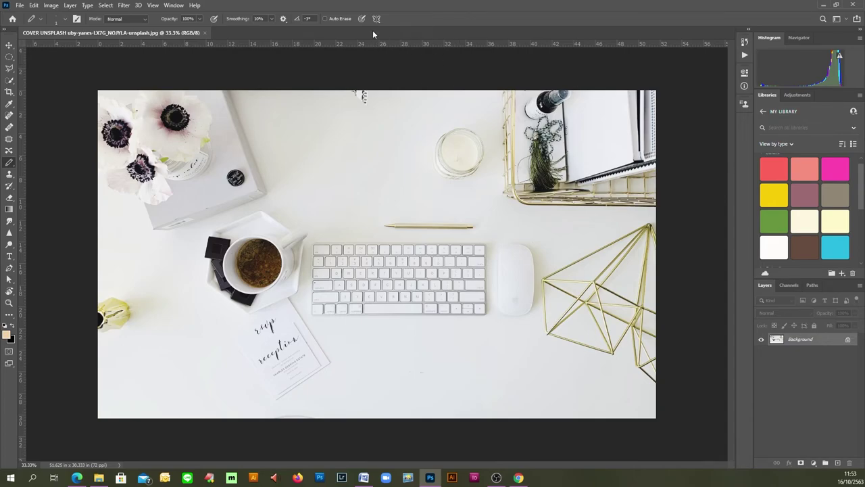
pyautogui.click(174, 6)
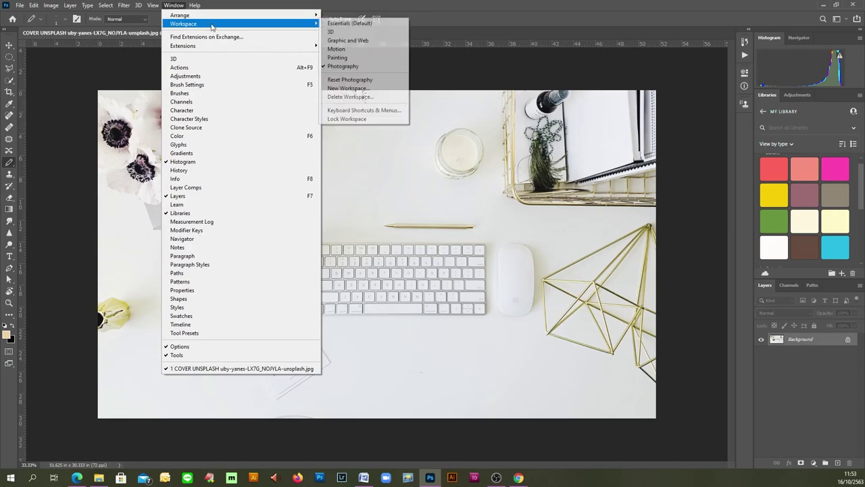
pyautogui.click(338, 24)
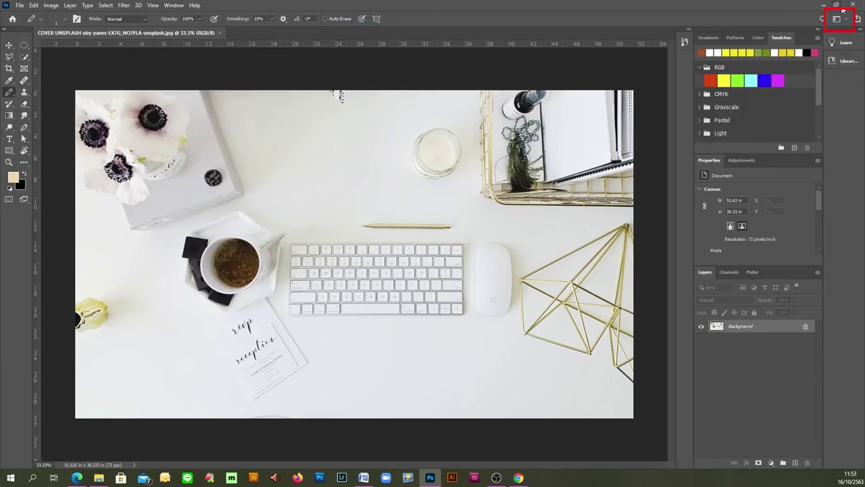
pyautogui.click(844, 22)
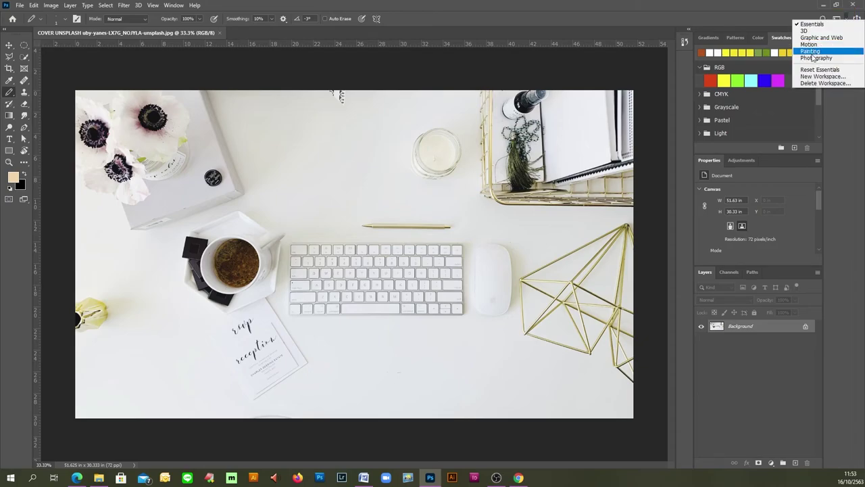
pyautogui.click(593, 11)
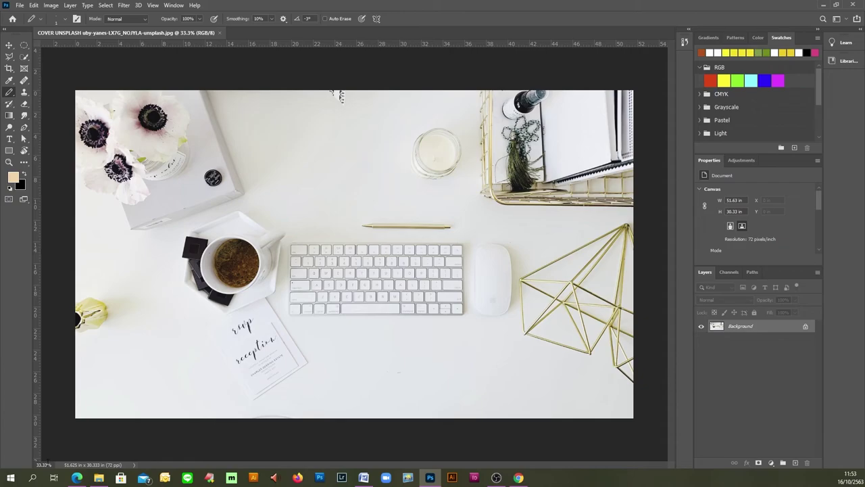
# - Set the status-bar zoom to 100%, then scroll back out to 25%
pyautogui.click(45, 464)
pyautogui.write('1')
pyautogui.write('00')
pyautogui.press('Return')
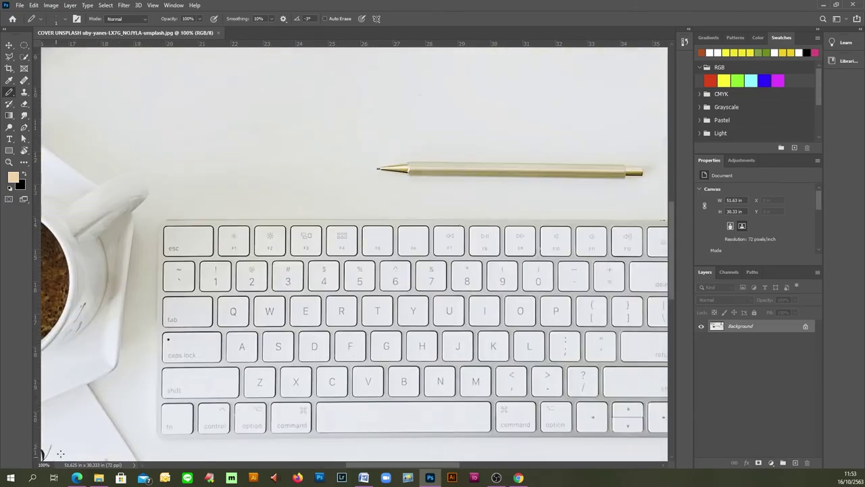
pyautogui.scroll(-3, 142, 386)
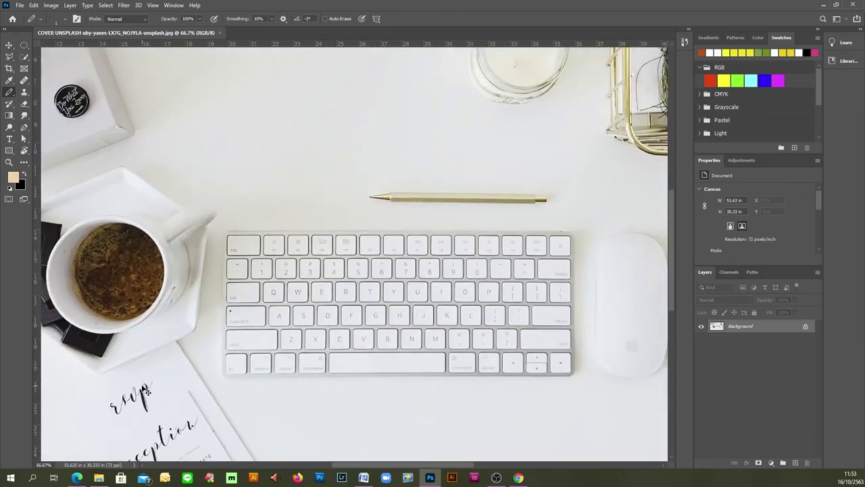
pyautogui.scroll(-1, 145, 391)
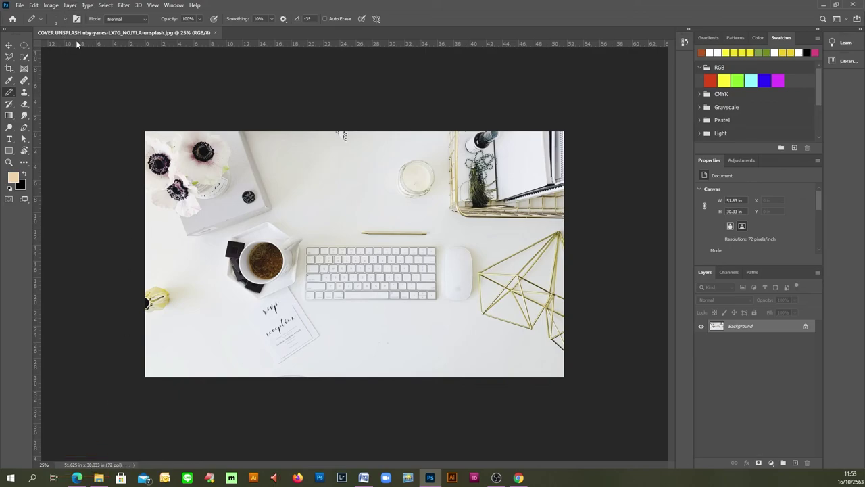
# - Change the ruler units from inches to Pixels via the ruler context menu
pyautogui.rightClick(76, 44)
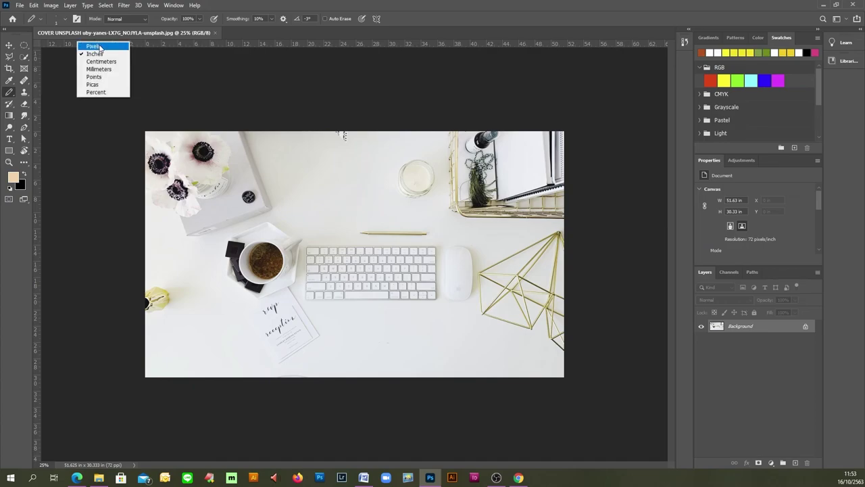
pyautogui.click(94, 46)
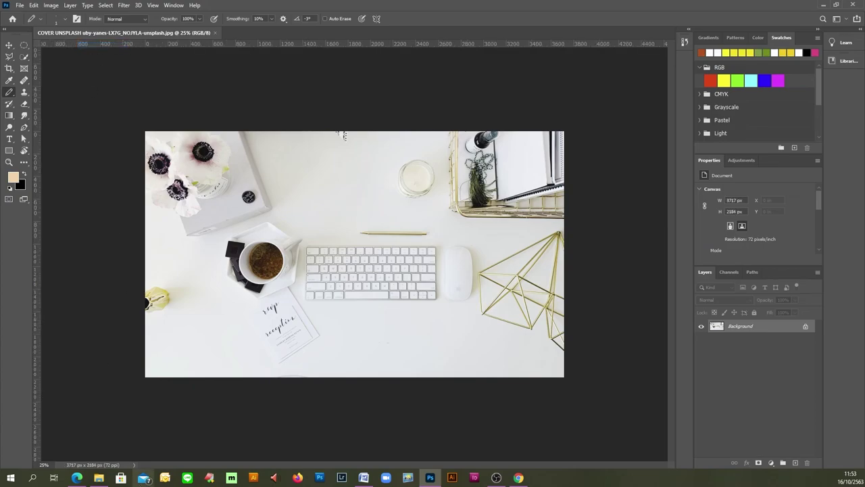